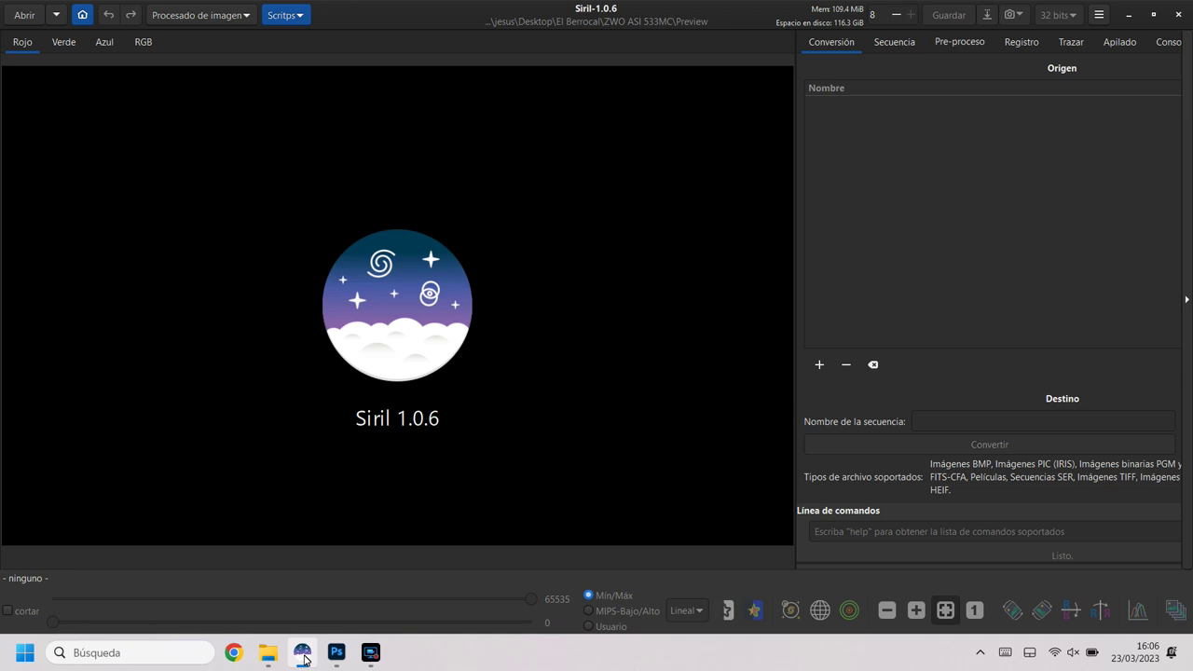
{"action": "left_click", "coordinate": [26, 22]}
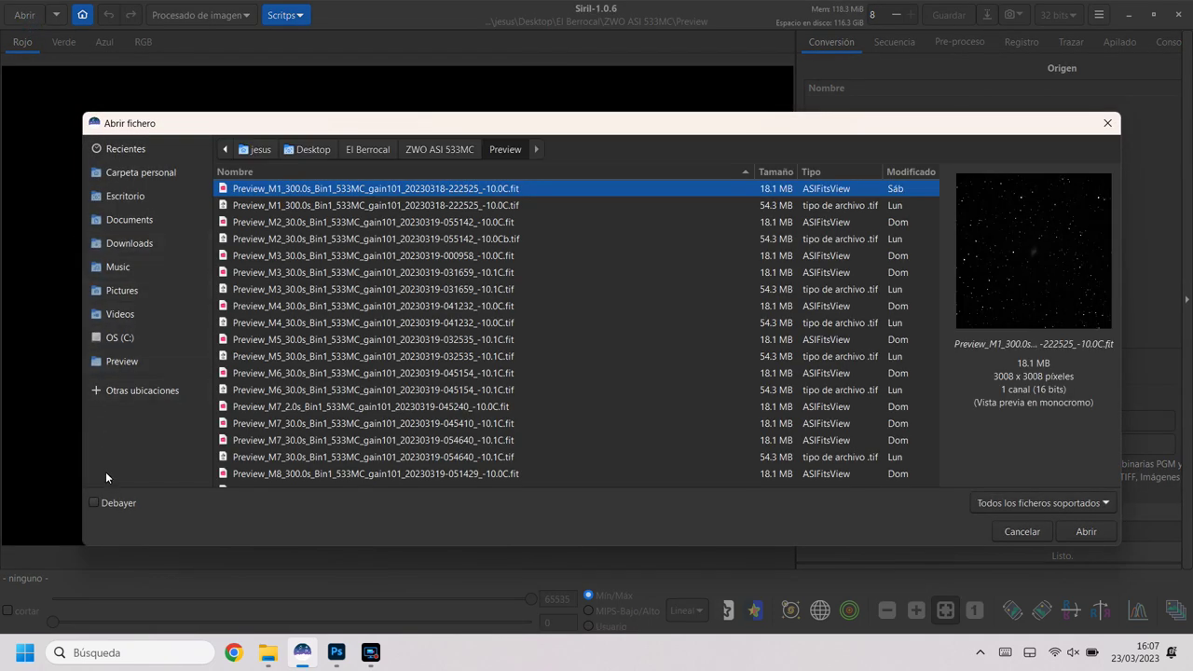
{"action": "left_click", "coordinate": [94, 502]}
{"action": "mouse_move", "coordinate": [936, 206]}
{"action": "left_mouse_down"}
{"action": "mouse_move", "coordinate": [917, 348]}
{"action": "mouse_move", "coordinate": [923, 477]}
{"action": "left_mouse_up"}
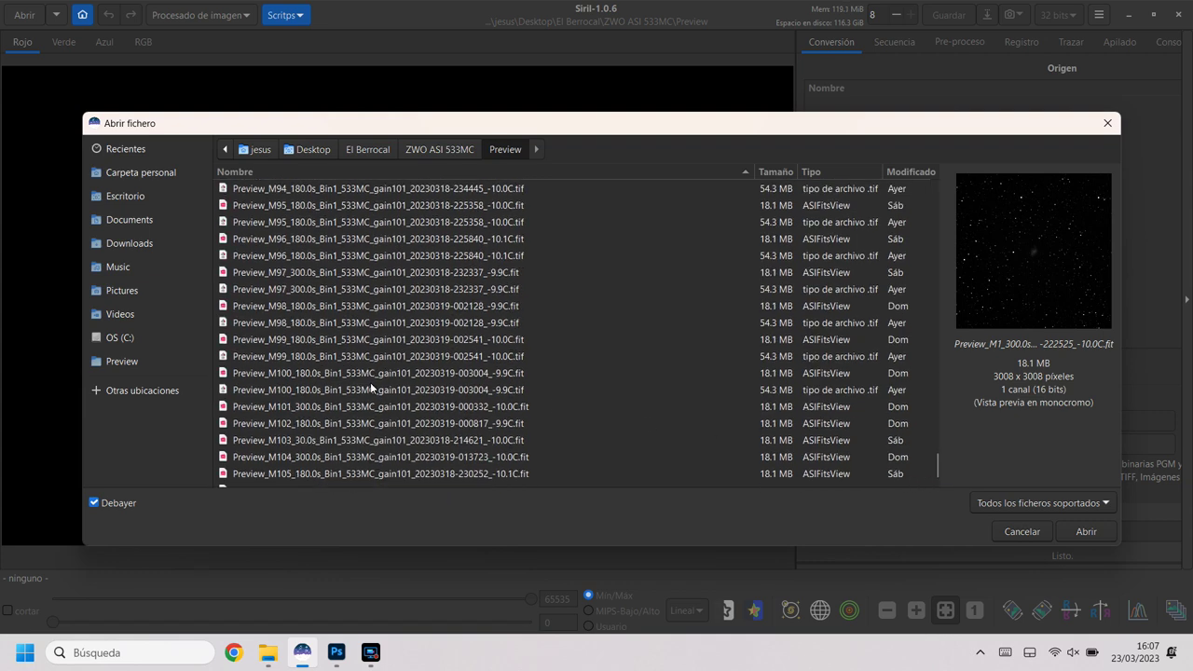
{"action": "double_click", "coordinate": [279, 408]}
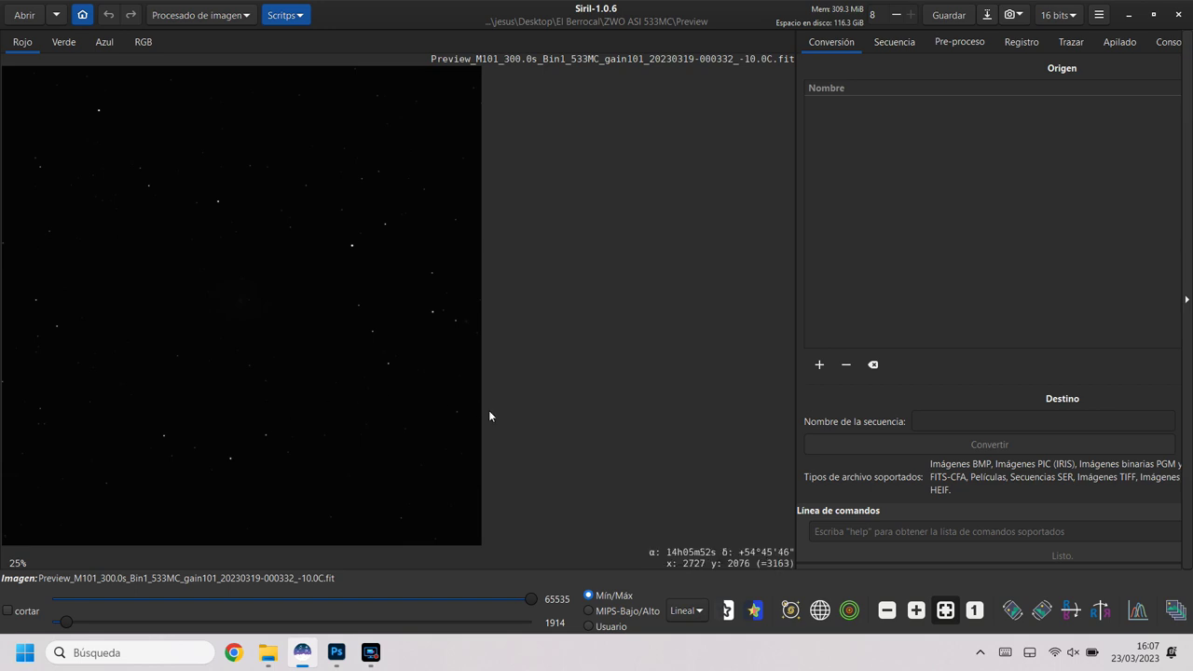
Switch the display mode from Lineal to AutoExtender and view the combined RGB preview
{"action": "left_click", "coordinate": [691, 613]}
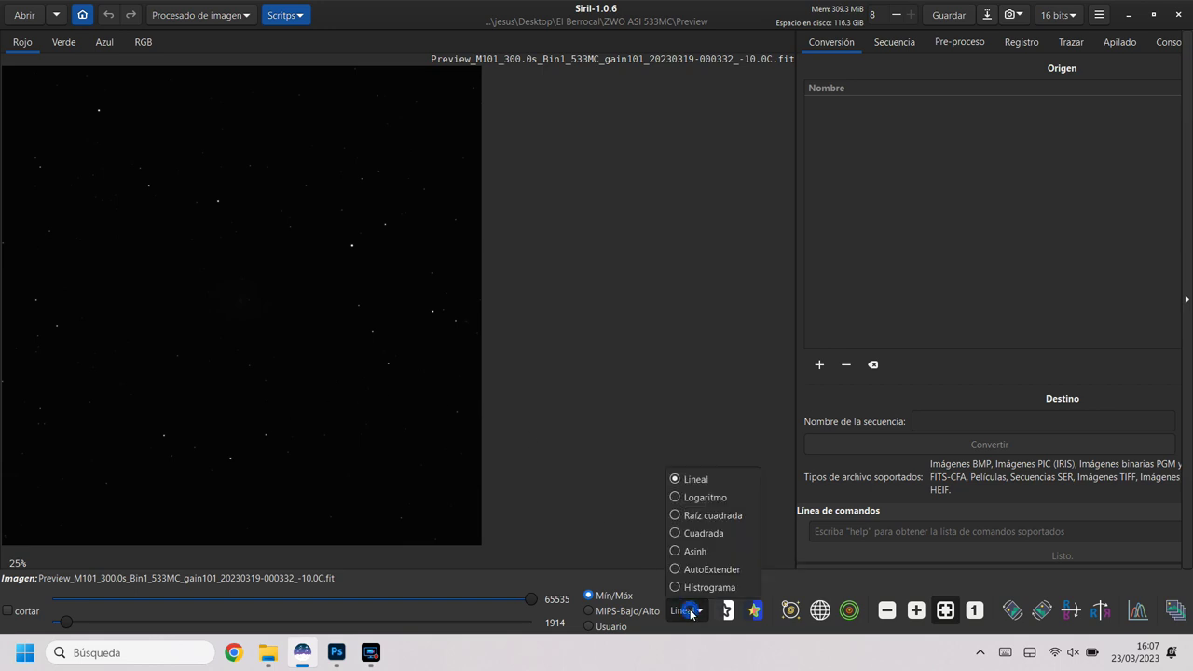
{"action": "left_click", "coordinate": [721, 571]}
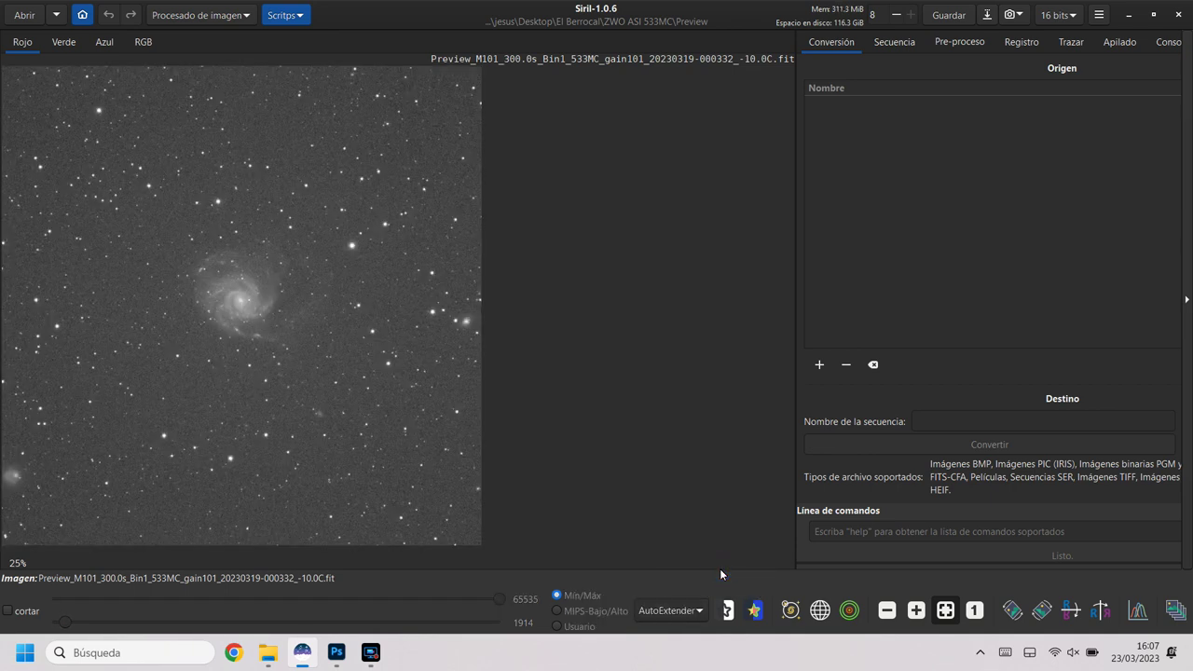
{"action": "left_click", "coordinate": [143, 42]}
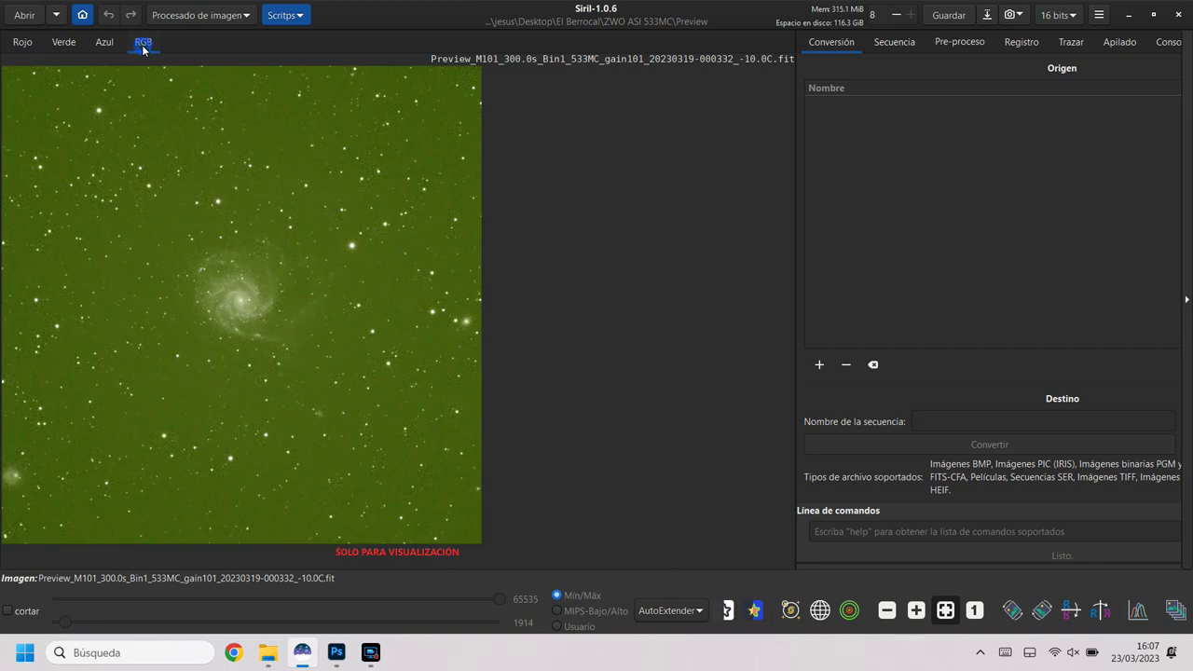
Inspect the red, green and blue channel views, ending on red
{"action": "left_click", "coordinate": [22, 42]}
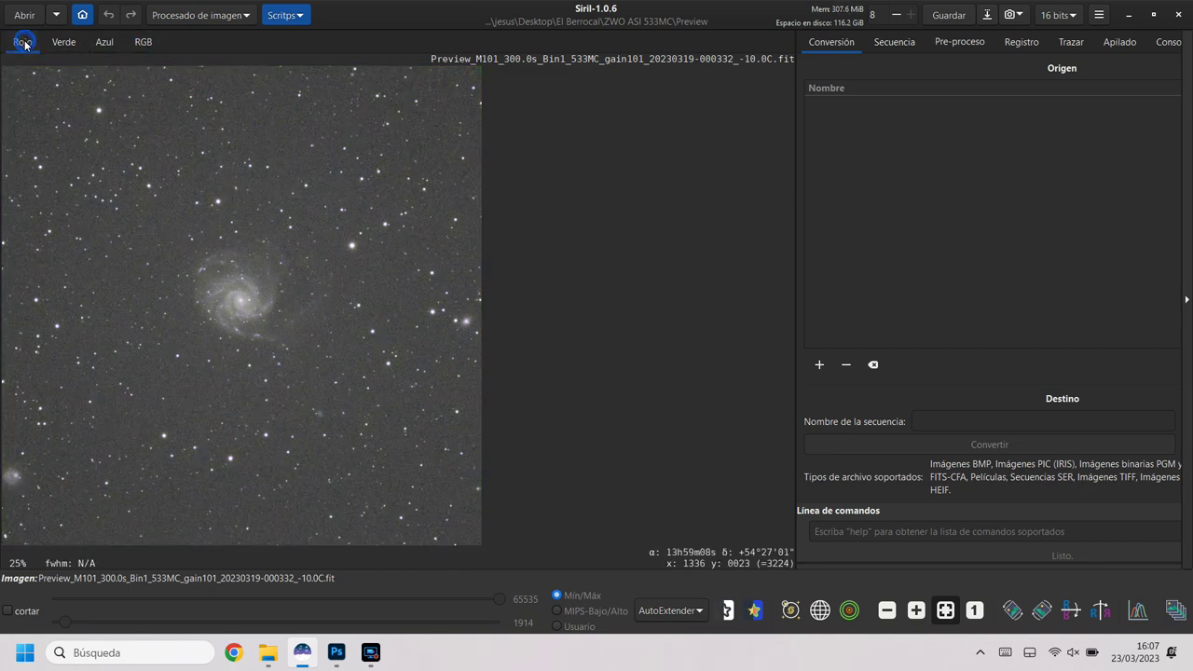
{"action": "left_click", "coordinate": [80, 41]}
{"action": "left_click", "coordinate": [106, 42]}
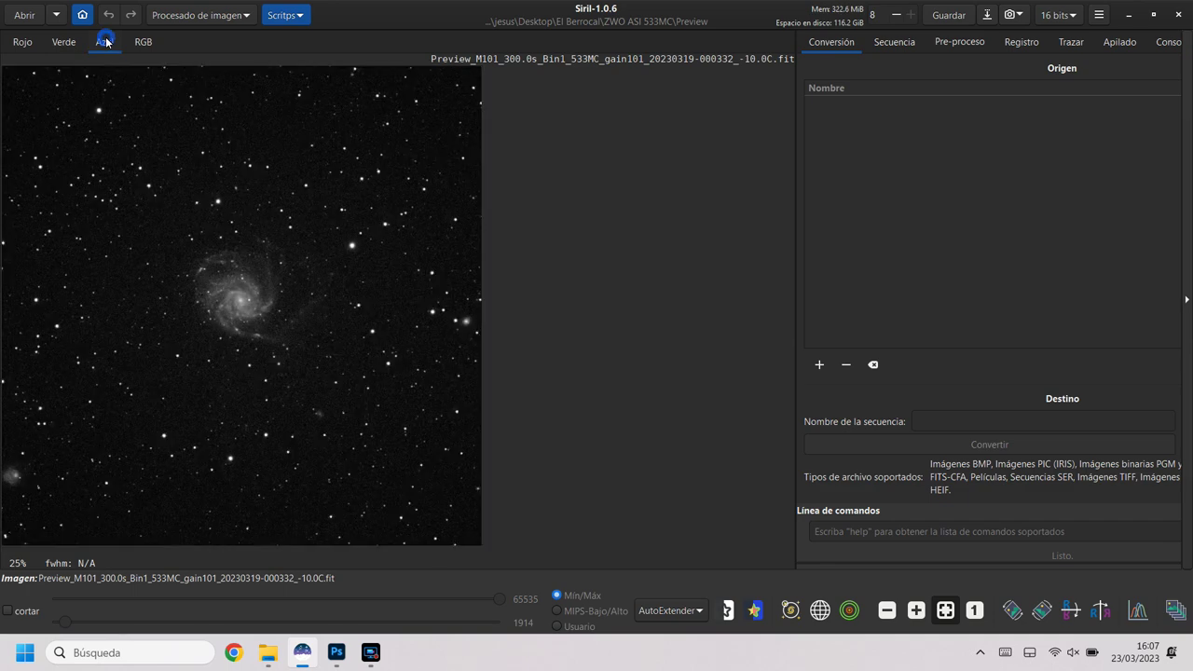
{"action": "left_click", "coordinate": [65, 43]}
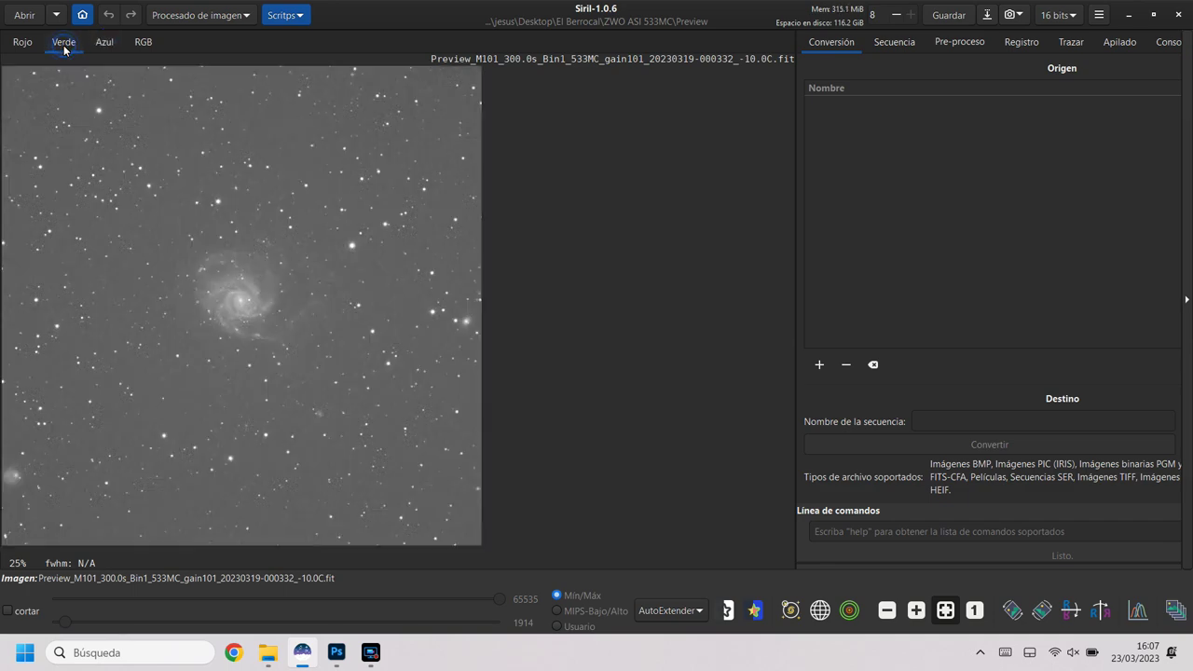
{"action": "left_click", "coordinate": [28, 43]}
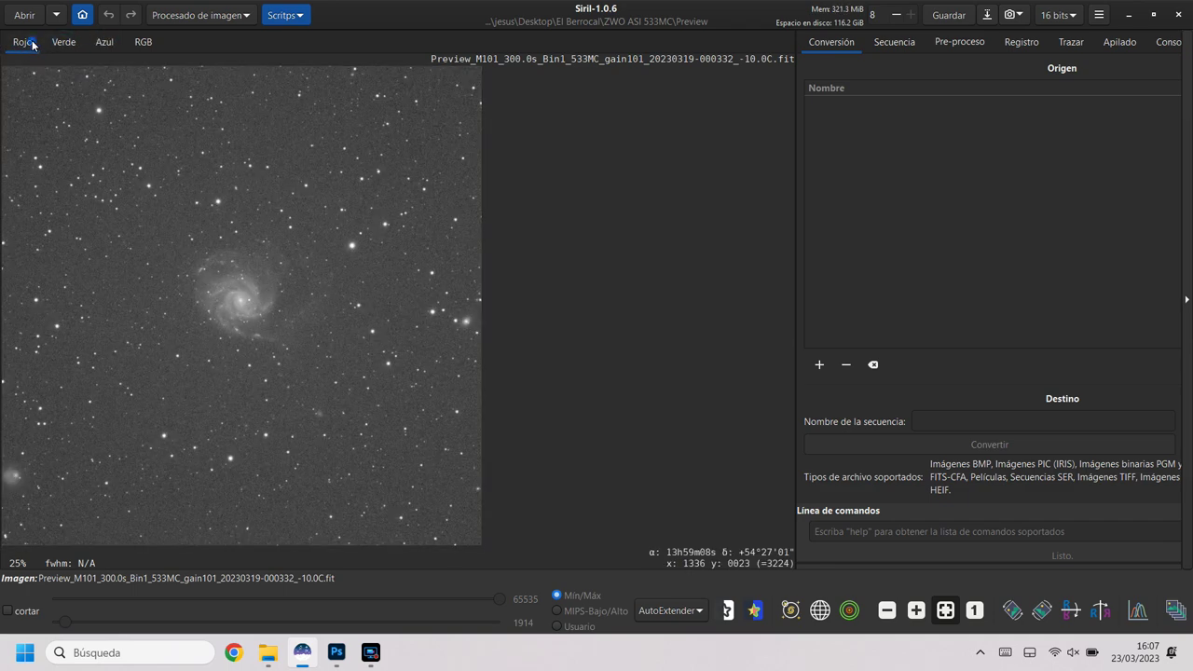
{"action": "left_click", "coordinate": [193, 16]}
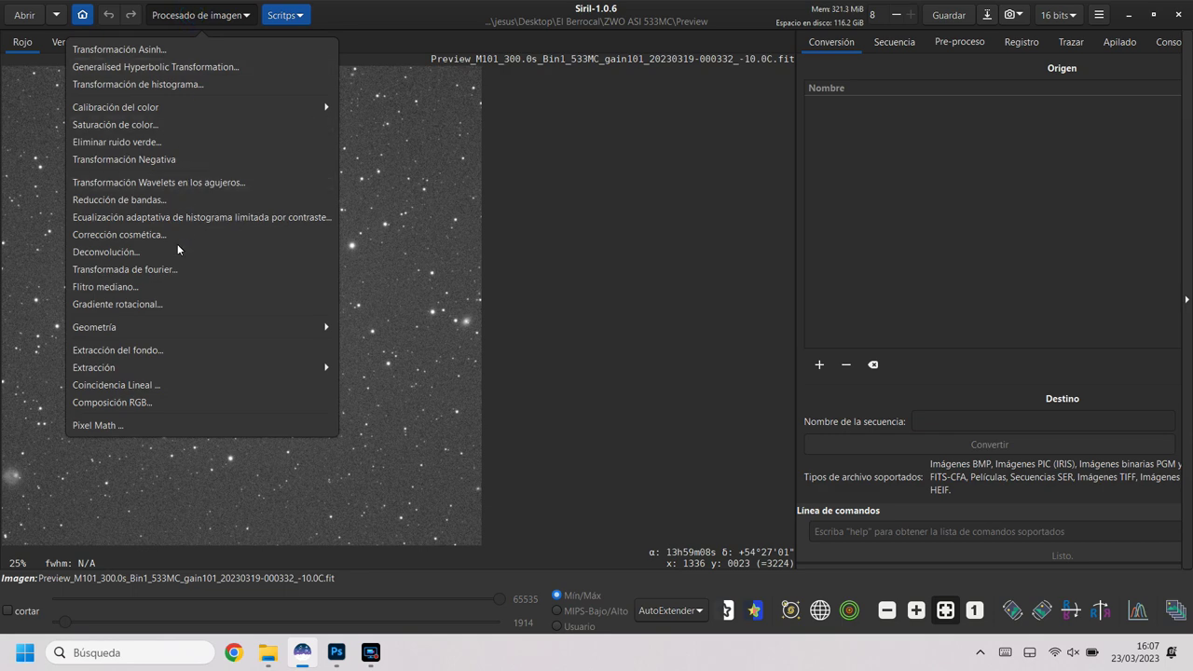
Generate background samples, compute the background model and apply its subtraction
{"action": "left_click", "coordinate": [157, 350]}
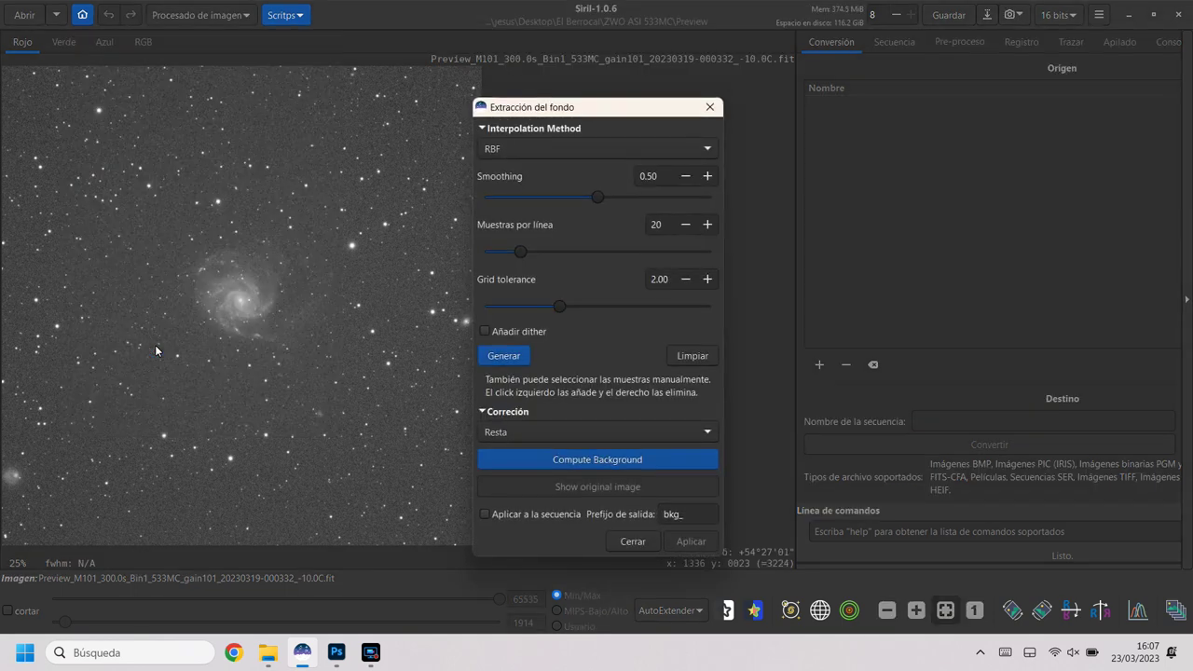
{"action": "left_click", "coordinate": [503, 354]}
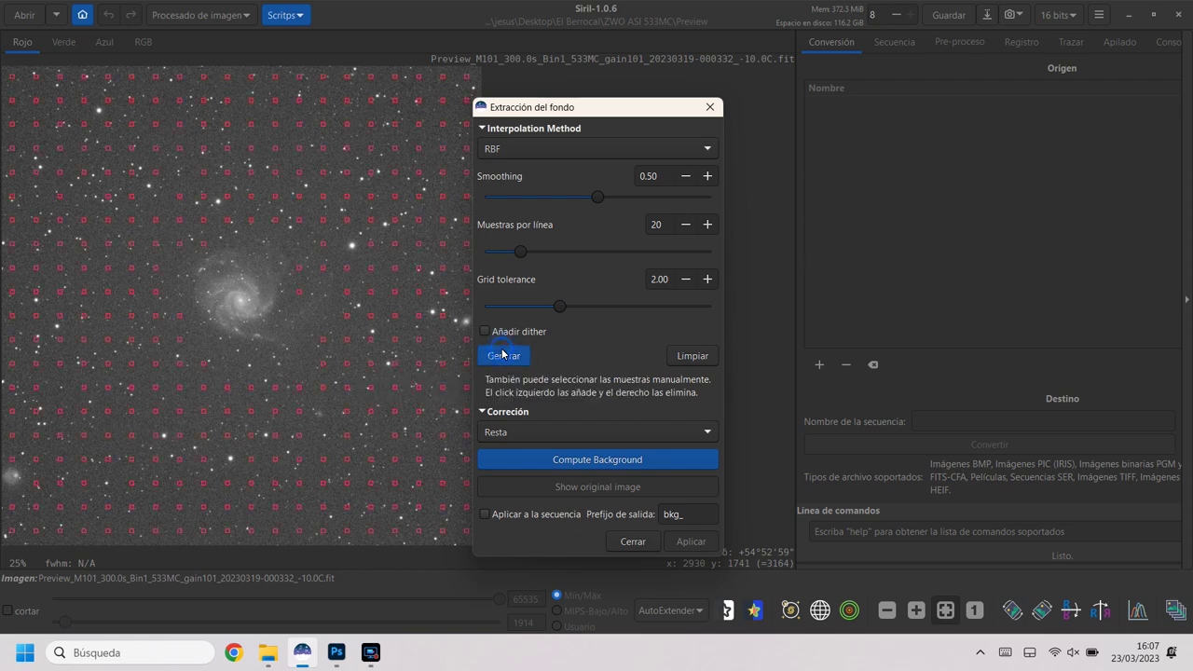
{"action": "left_click", "coordinate": [598, 463]}
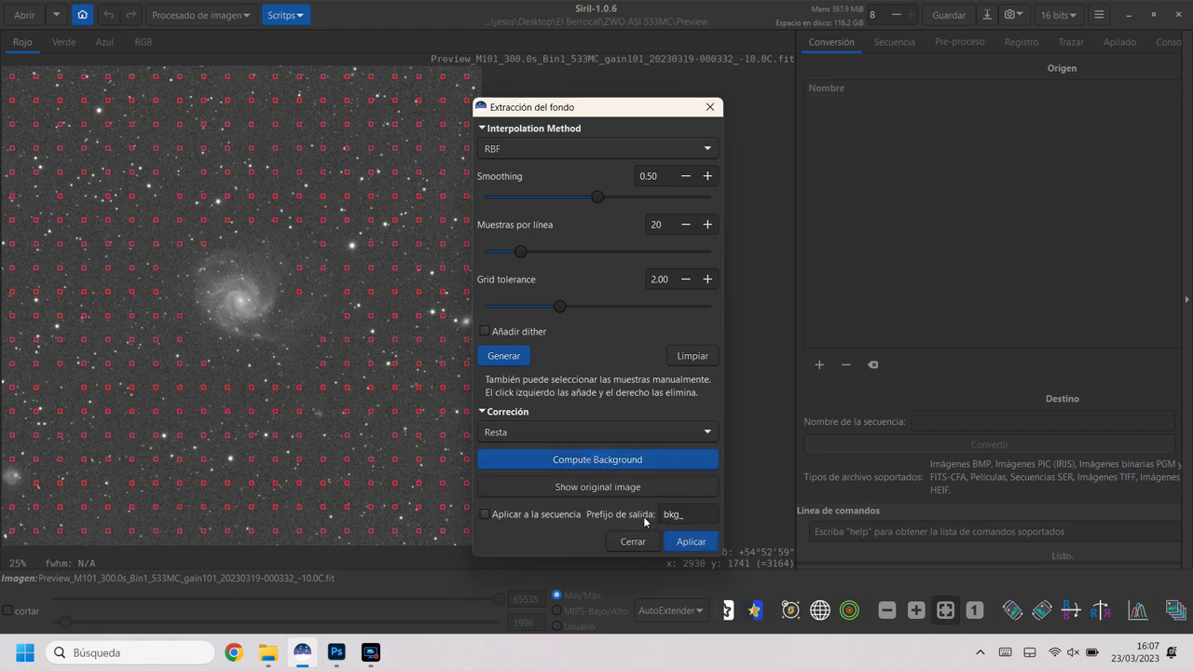
{"action": "left_click", "coordinate": [679, 542]}
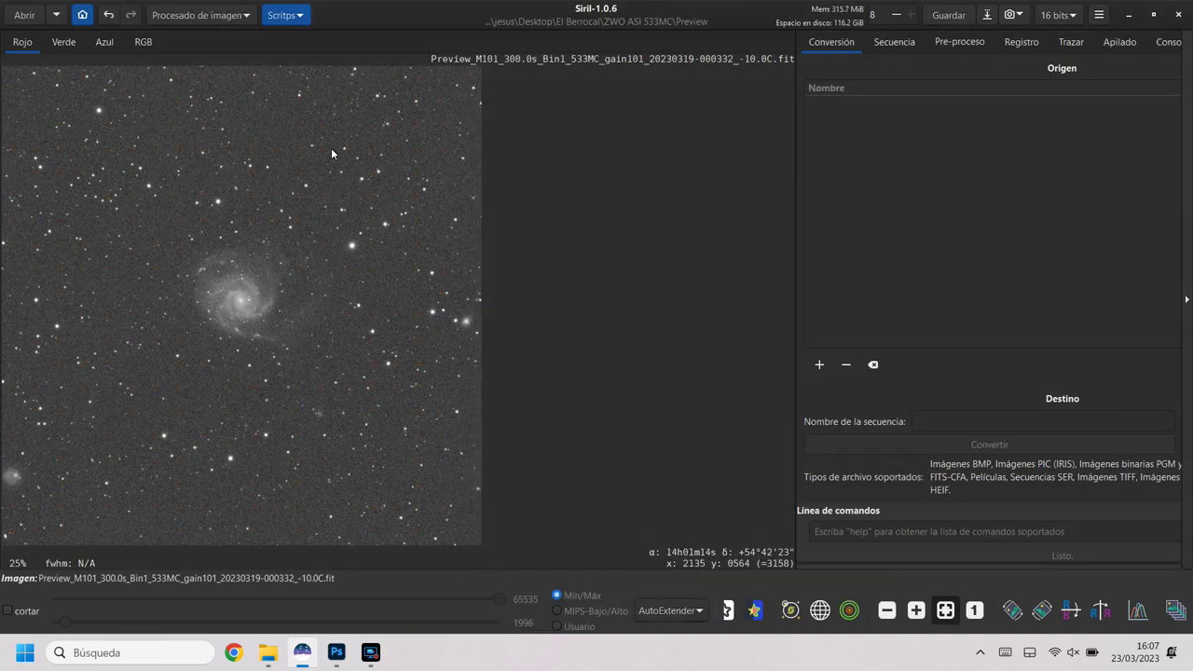
Check the RGB view after background removal and return to the red channel
{"action": "left_click", "coordinate": [153, 43]}
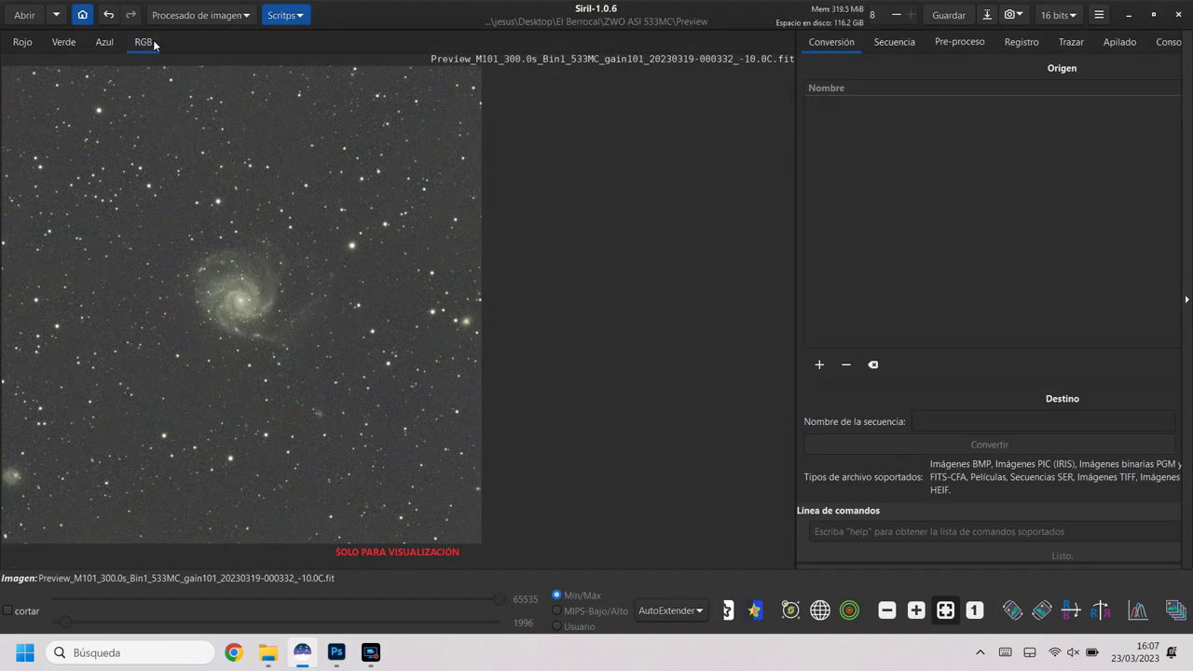
{"action": "left_click", "coordinate": [21, 43]}
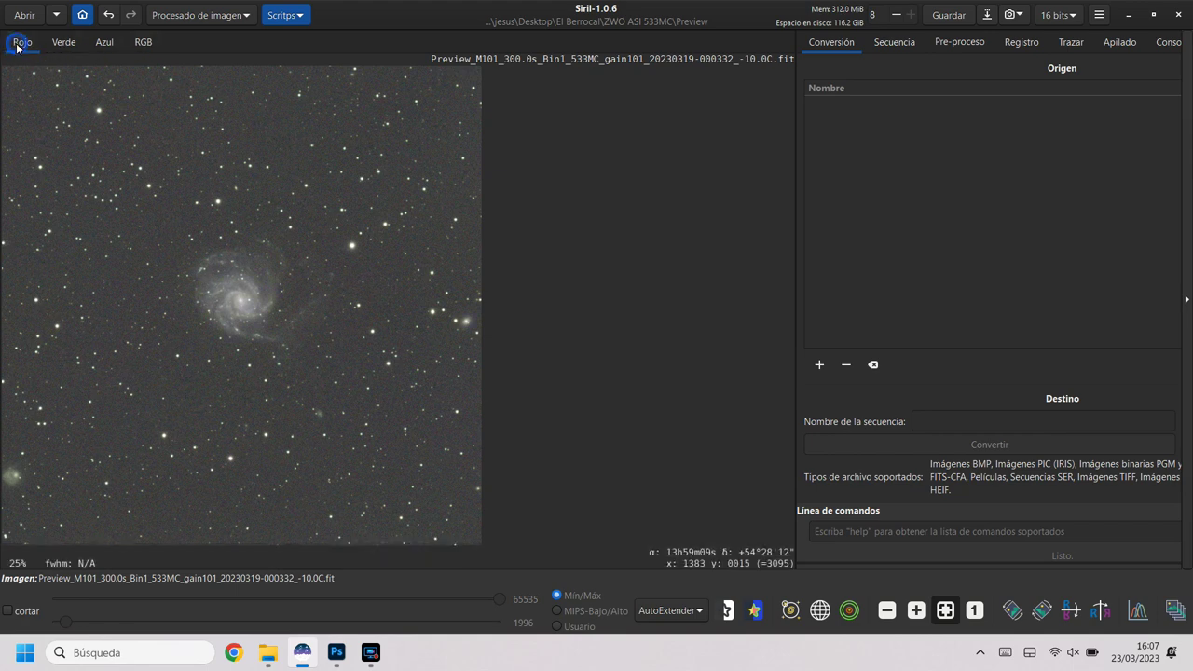
{"action": "left_click", "coordinate": [184, 18]}
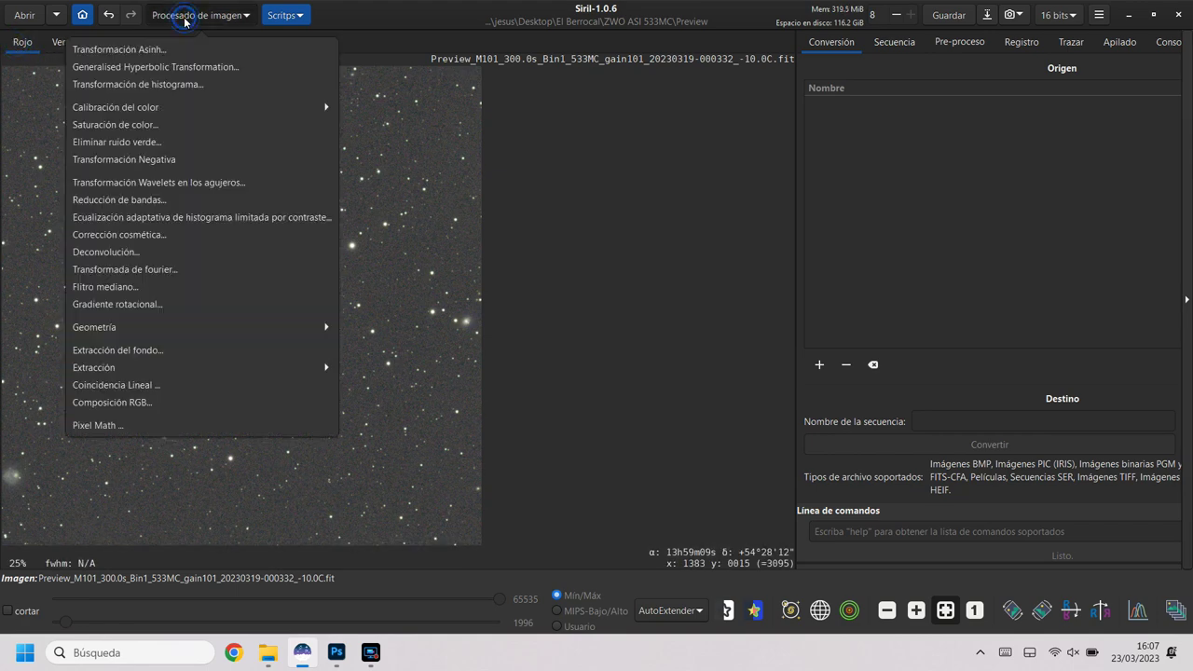
Open Calibración de color and select nearly the whole frame as reference area
{"action": "left_click", "coordinate": [142, 107]}
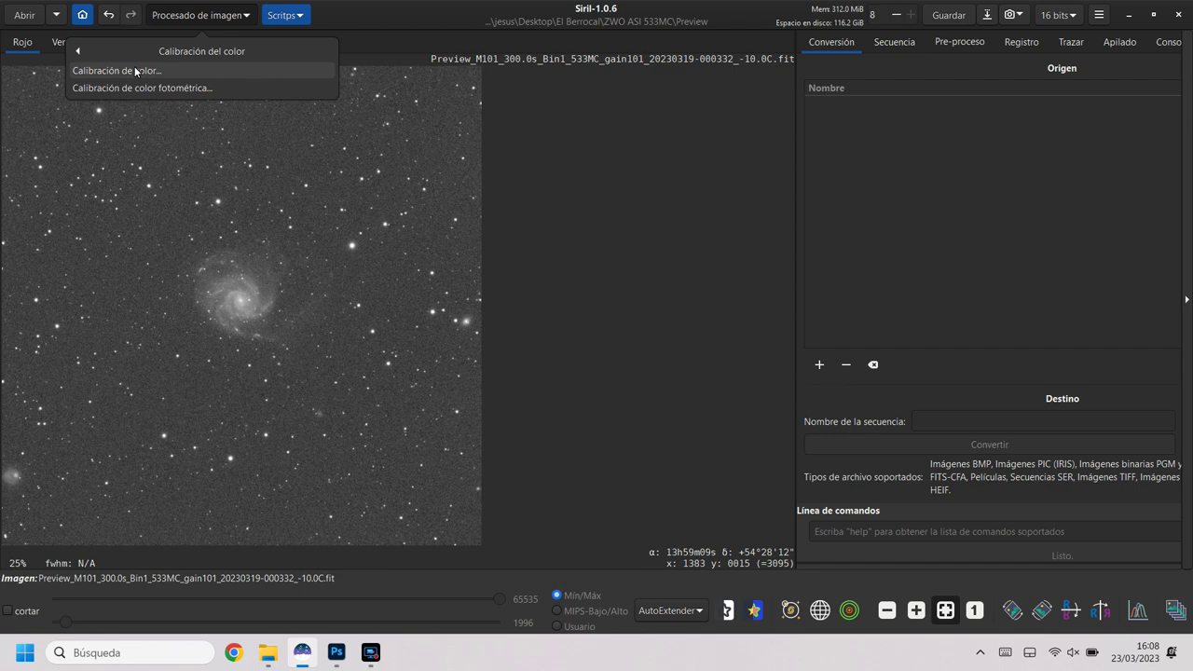
{"action": "left_click", "coordinate": [135, 70]}
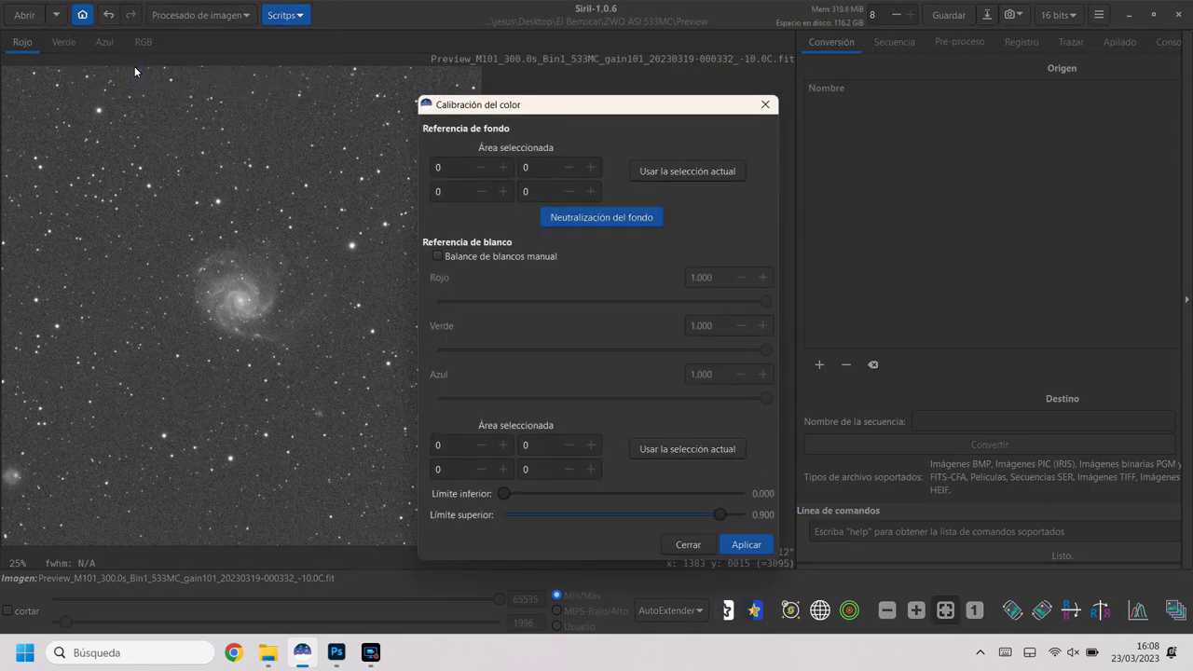
{"action": "left_click_drag", "start_coordinate": [11, 73], "coordinate": [483, 505]}
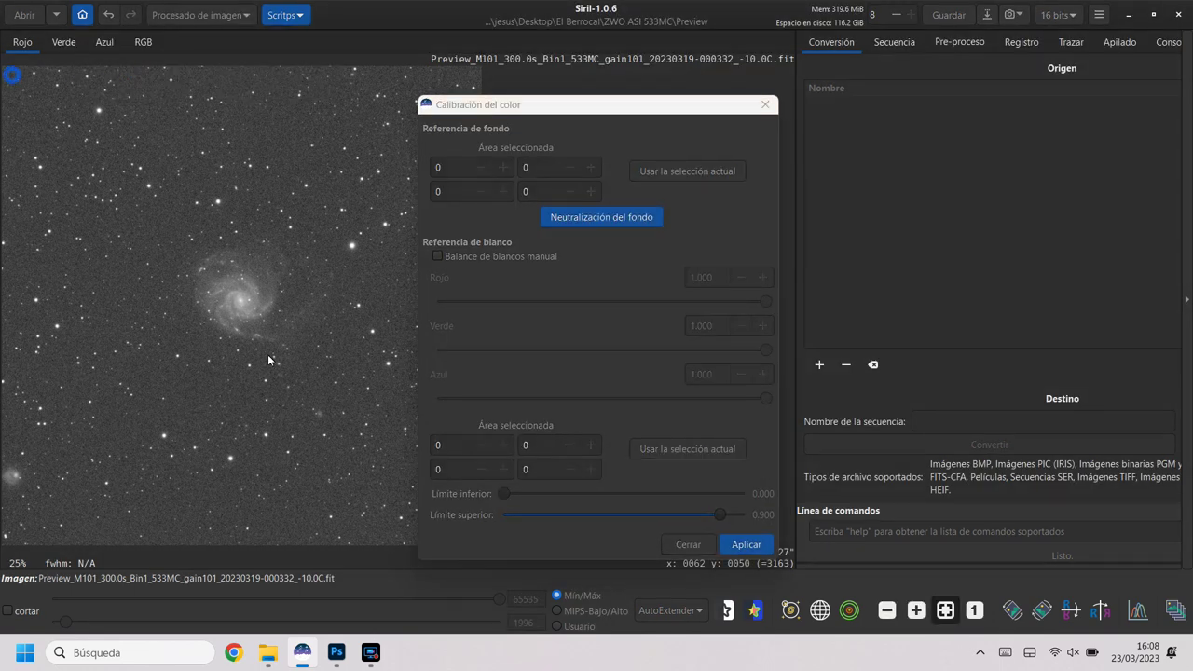
{"action": "left_click_drag", "start_coordinate": [610, 524], "coordinate": [604, 597]}
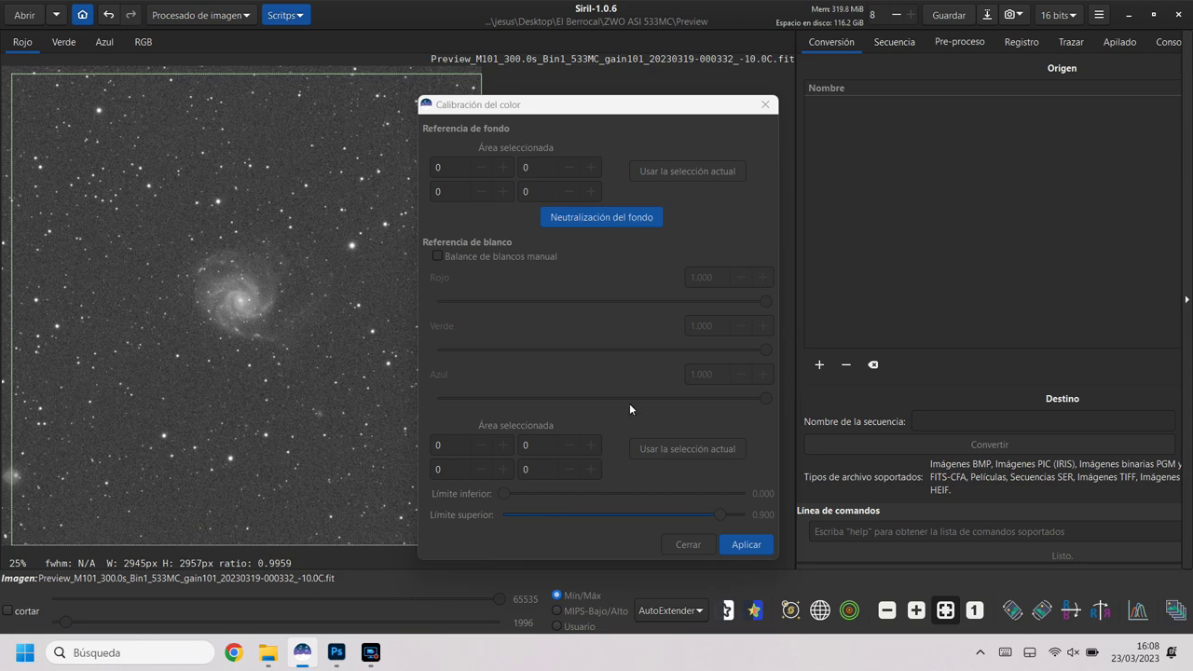
{"action": "left_click", "coordinate": [716, 161]}
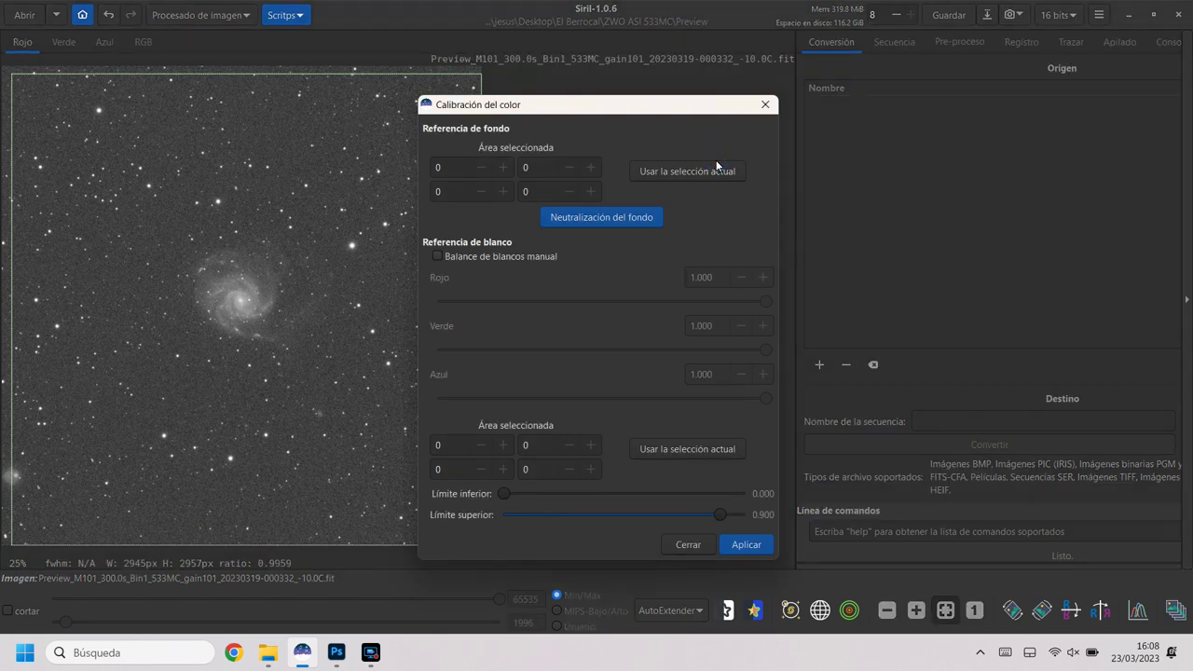
Use the selection as background and white reference, neutralize the background, and apply
{"action": "left_click", "coordinate": [712, 174]}
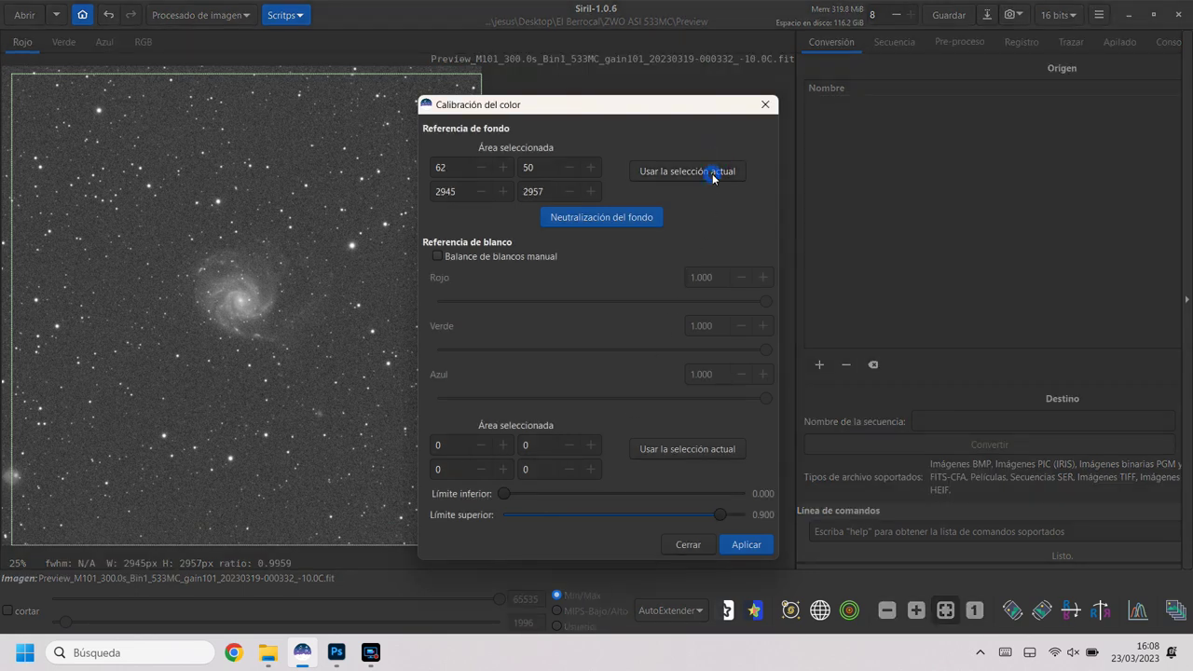
{"action": "left_click", "coordinate": [684, 450]}
{"action": "left_click", "coordinate": [614, 221]}
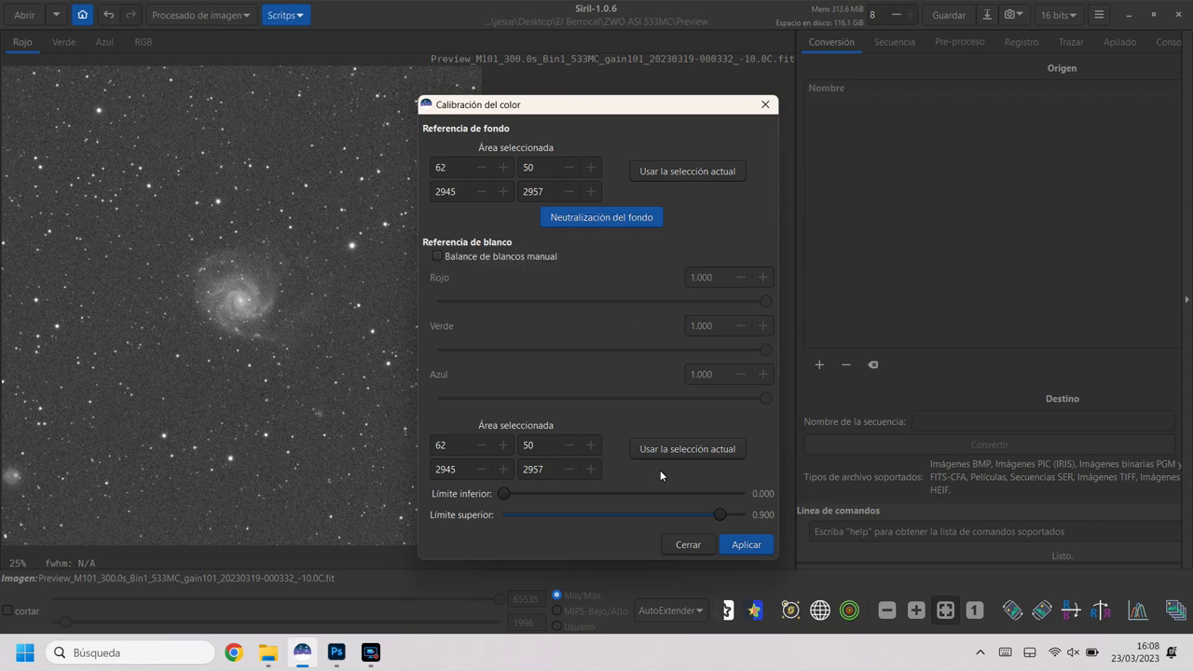
{"action": "left_click", "coordinate": [738, 546]}
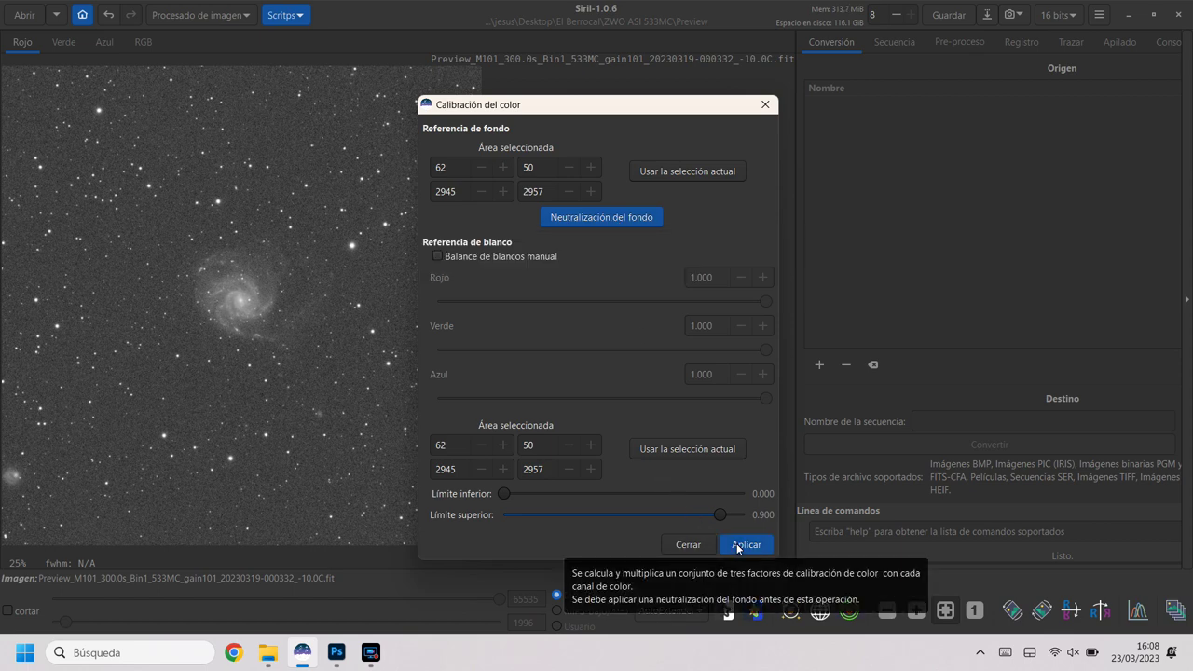
{"action": "left_click", "coordinate": [686, 545]}
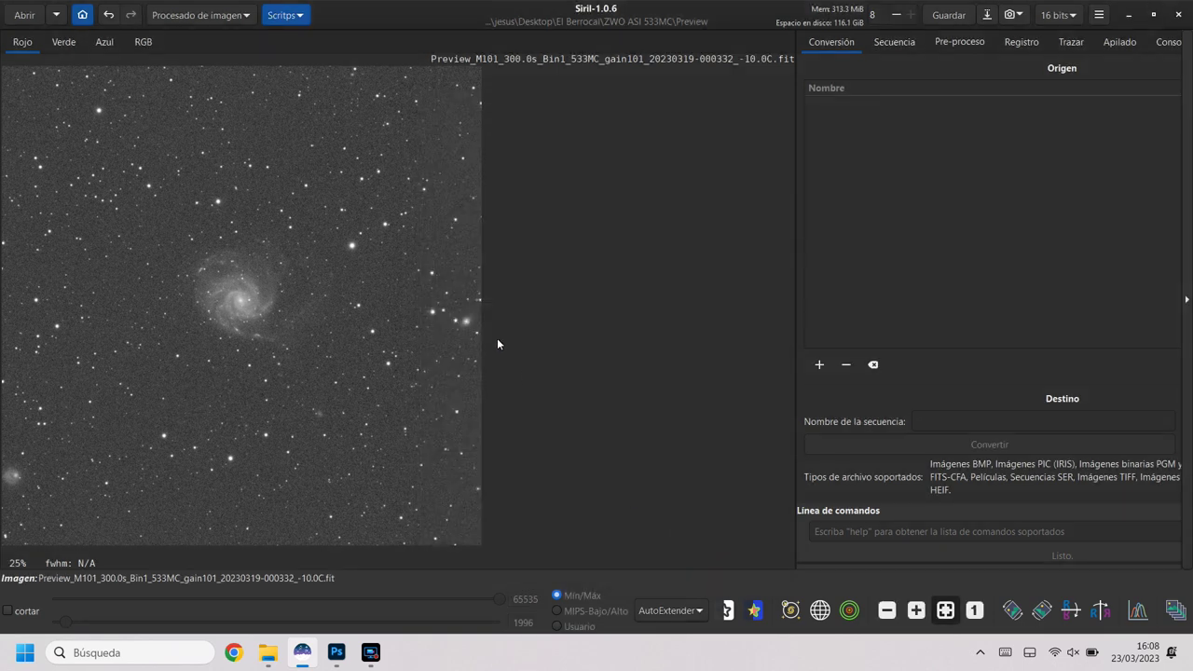
Review the calibrated RGB, green and blue channel views, ending on red
{"action": "left_click", "coordinate": [143, 39]}
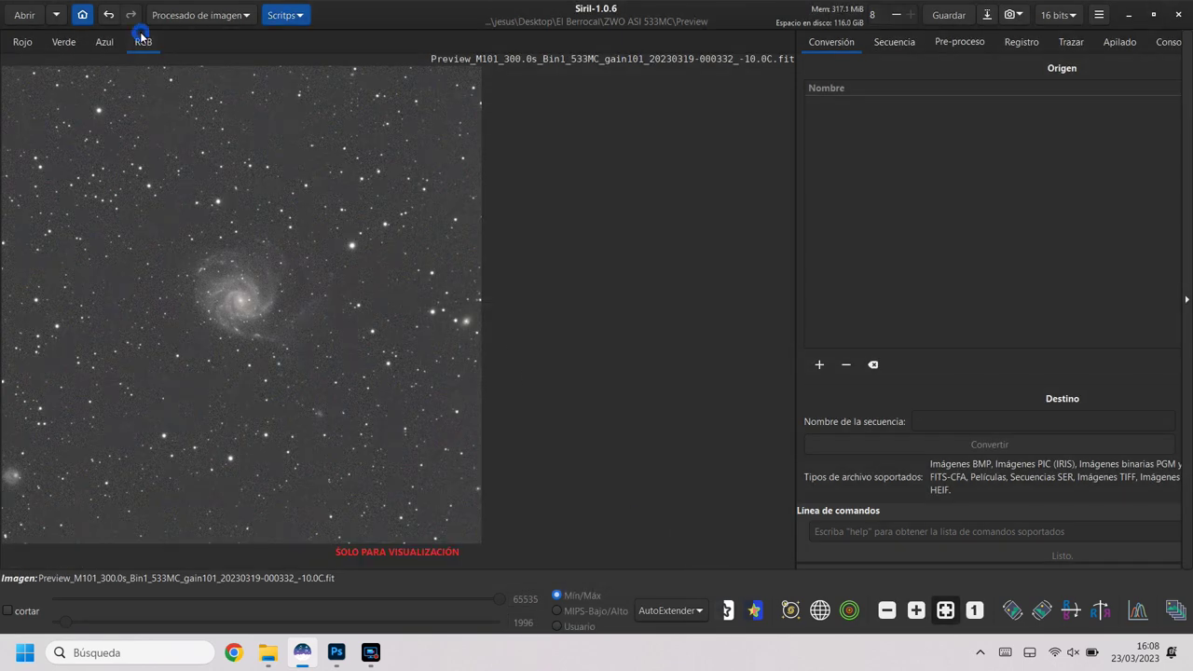
{"action": "left_click", "coordinate": [23, 41]}
{"action": "left_click", "coordinate": [63, 43]}
{"action": "left_click", "coordinate": [104, 42]}
{"action": "left_click", "coordinate": [142, 42]}
{"action": "left_click", "coordinate": [23, 42]}
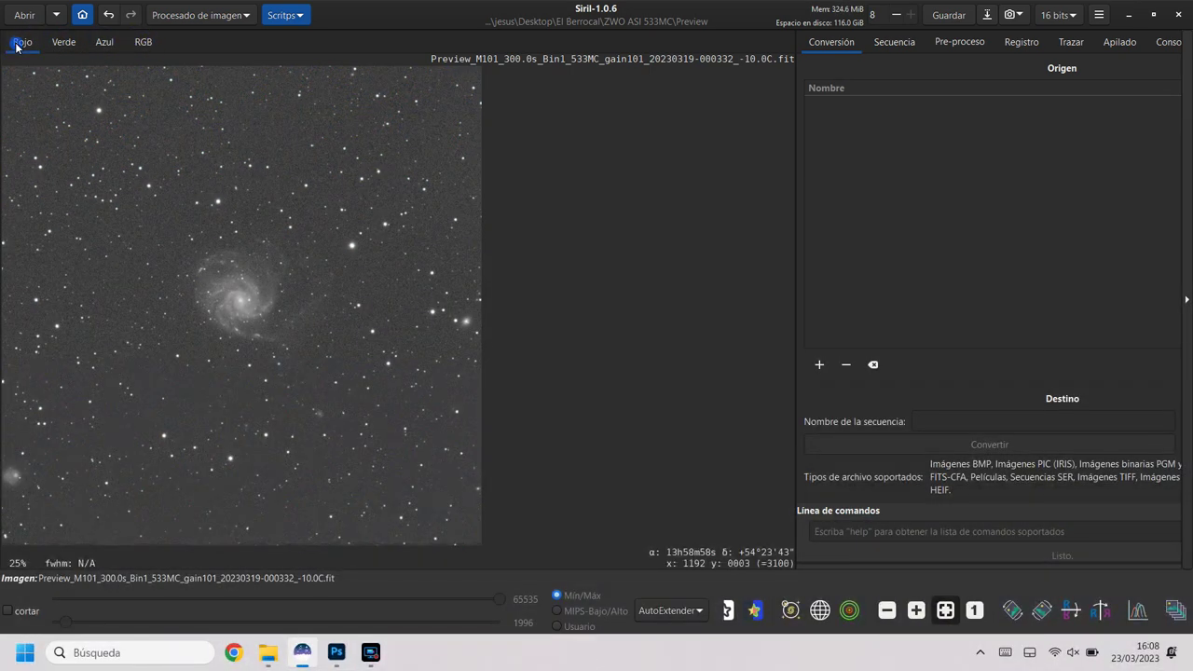
Run photometric colour calibration for M101 against NOMAD, yielding factors 1.000, 1.030, 1.115
{"action": "left_click", "coordinate": [201, 16]}
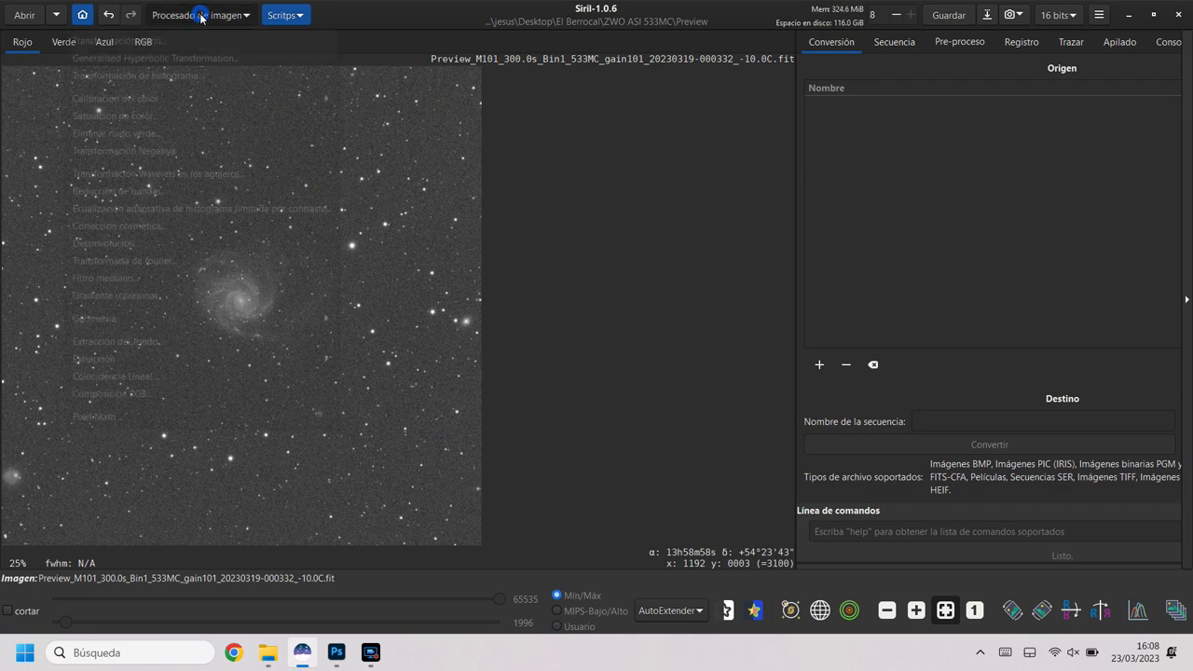
{"action": "left_click", "coordinate": [147, 107]}
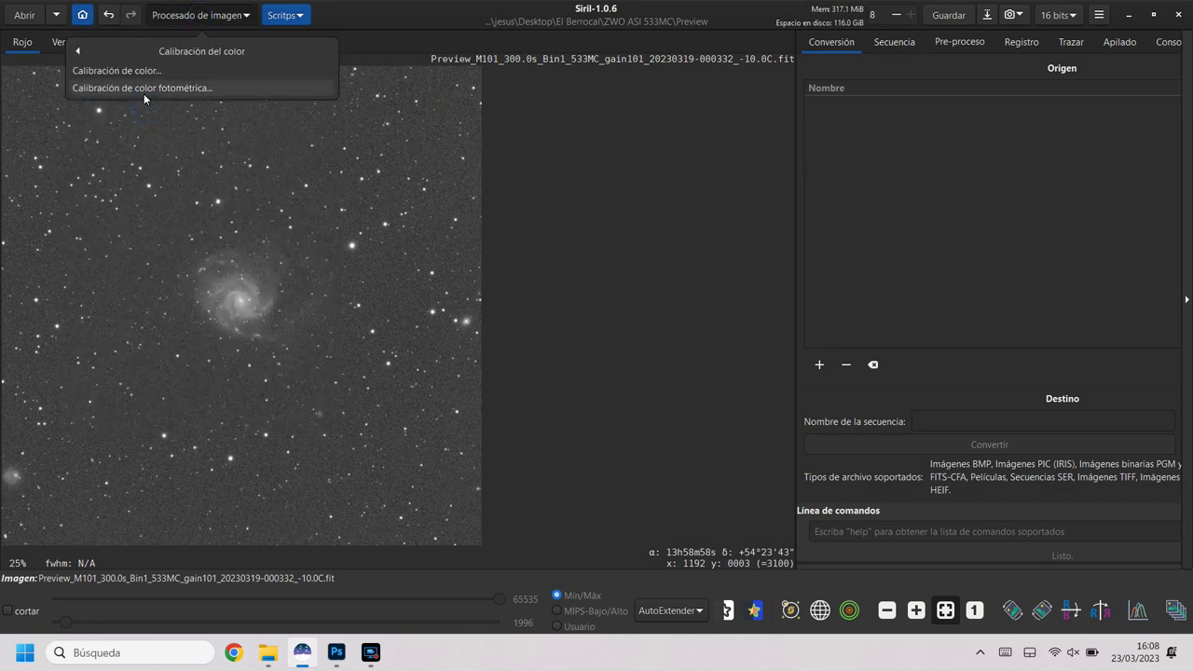
{"action": "left_click", "coordinate": [144, 93]}
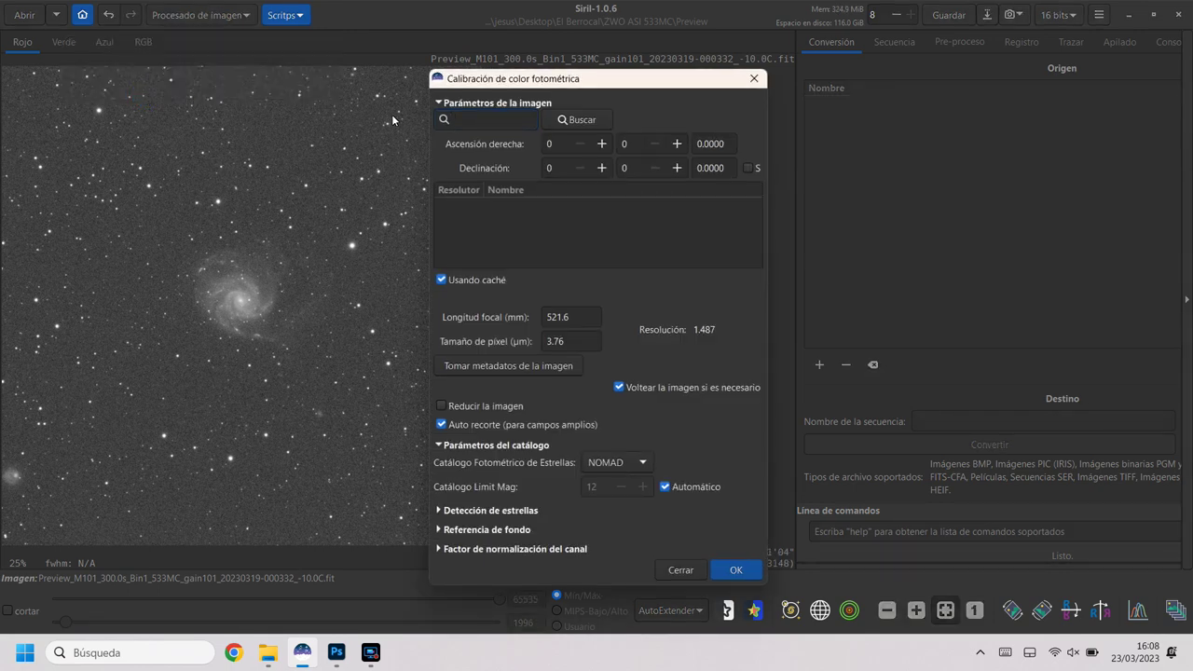
{"action": "type", "text": "M101"}
{"action": "left_click", "coordinate": [581, 125]}
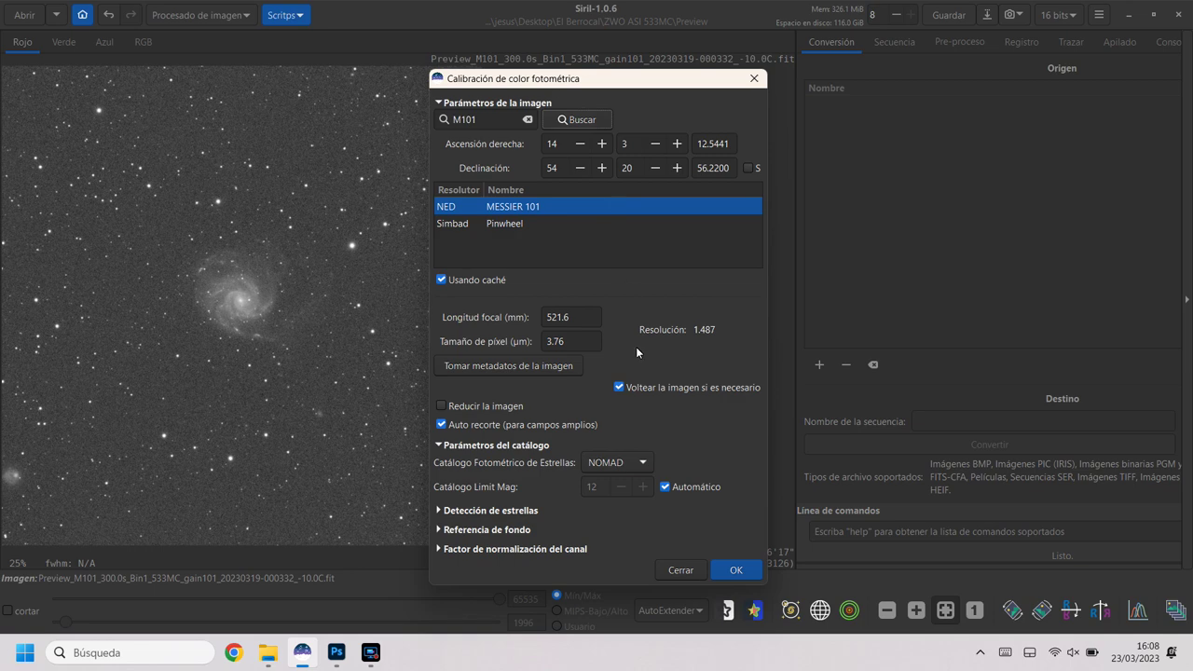
{"action": "left_click", "coordinate": [732, 571]}
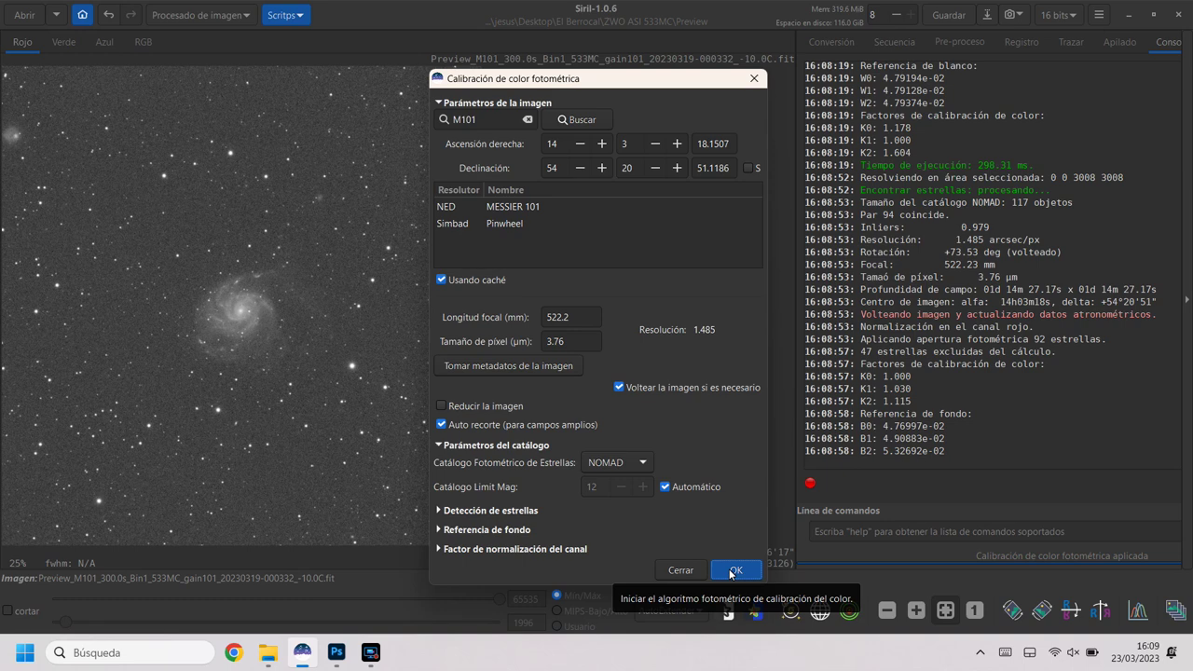
{"action": "left_click", "coordinate": [681, 570]}
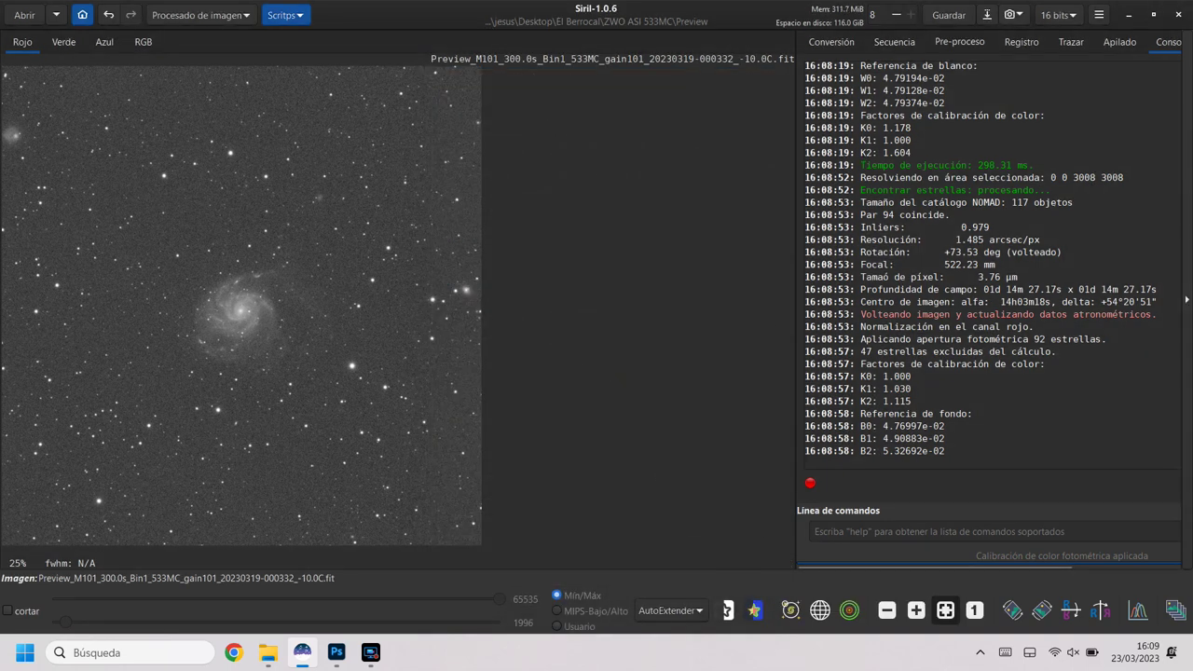
Save the image as a 16-bit uncompressed TIFF in the Preview folder
{"action": "left_click", "coordinate": [988, 16]}
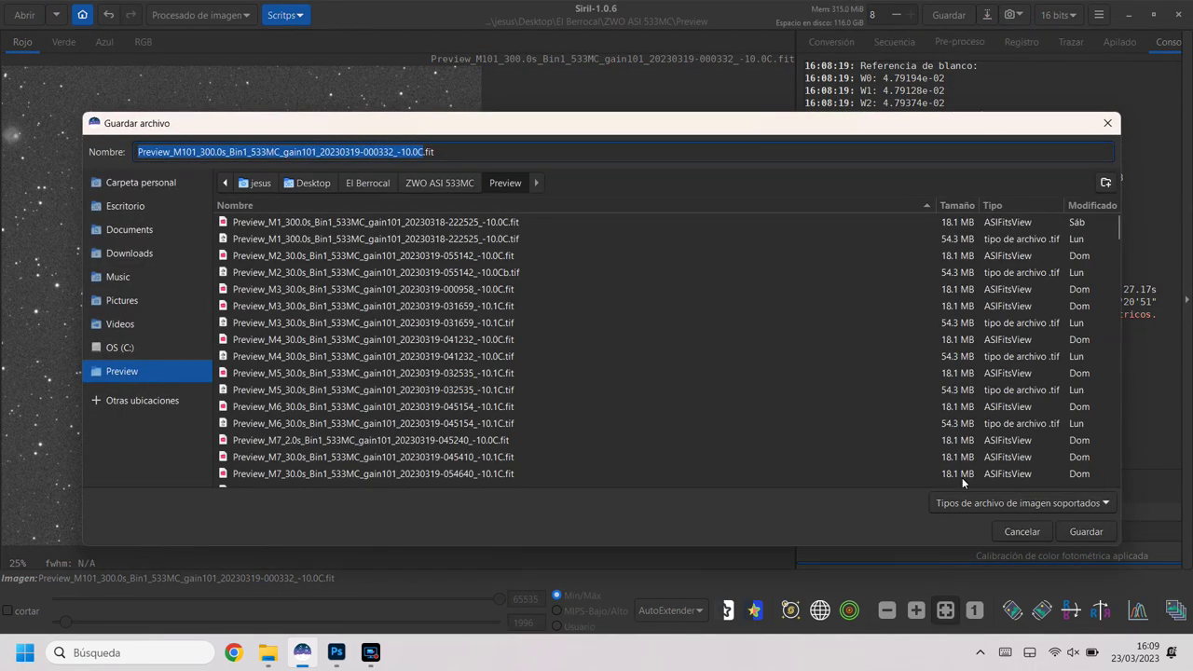
{"action": "left_click", "coordinate": [963, 501]}
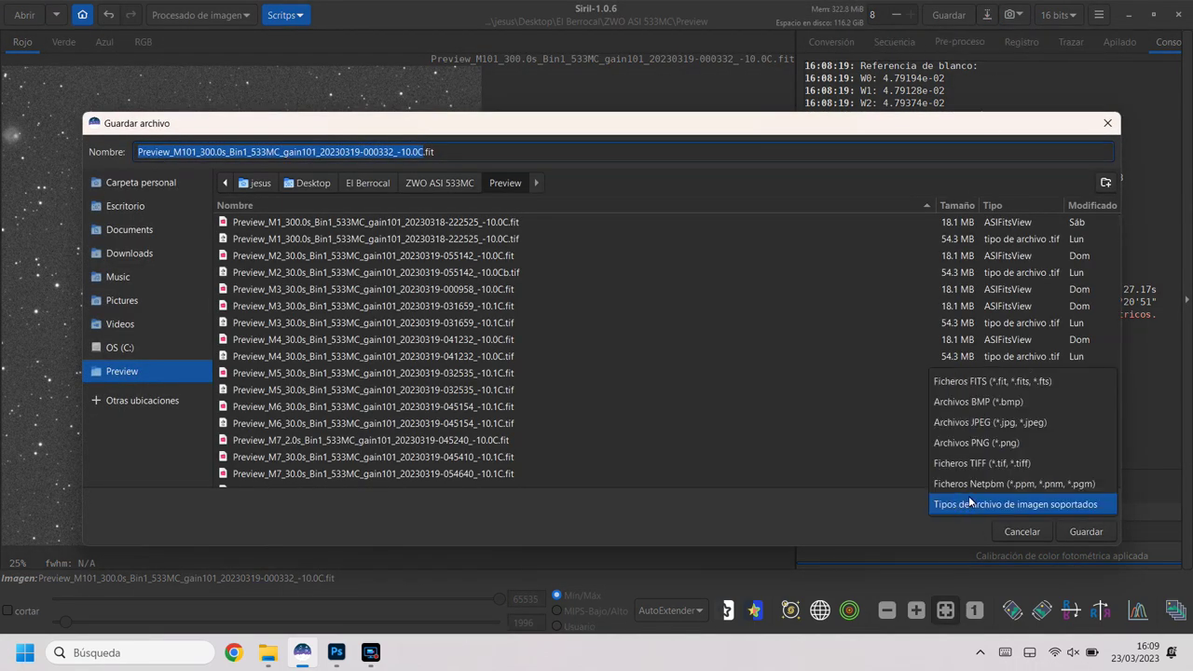
{"action": "left_click", "coordinate": [1002, 463]}
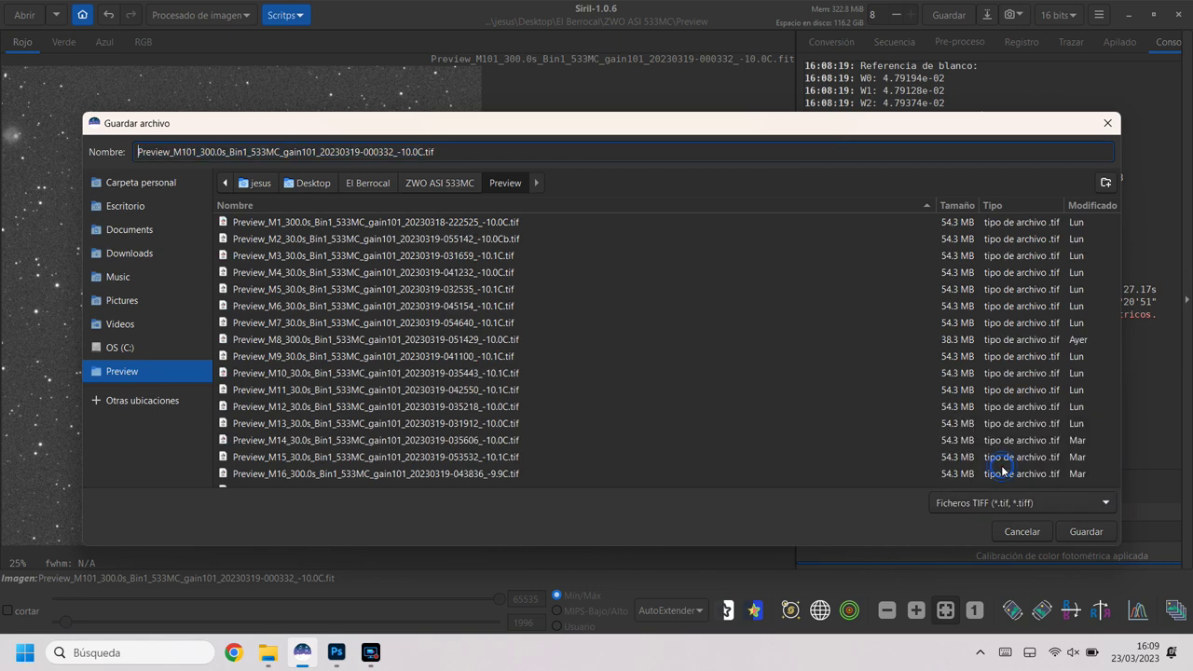
{"action": "left_click", "coordinate": [1086, 532]}
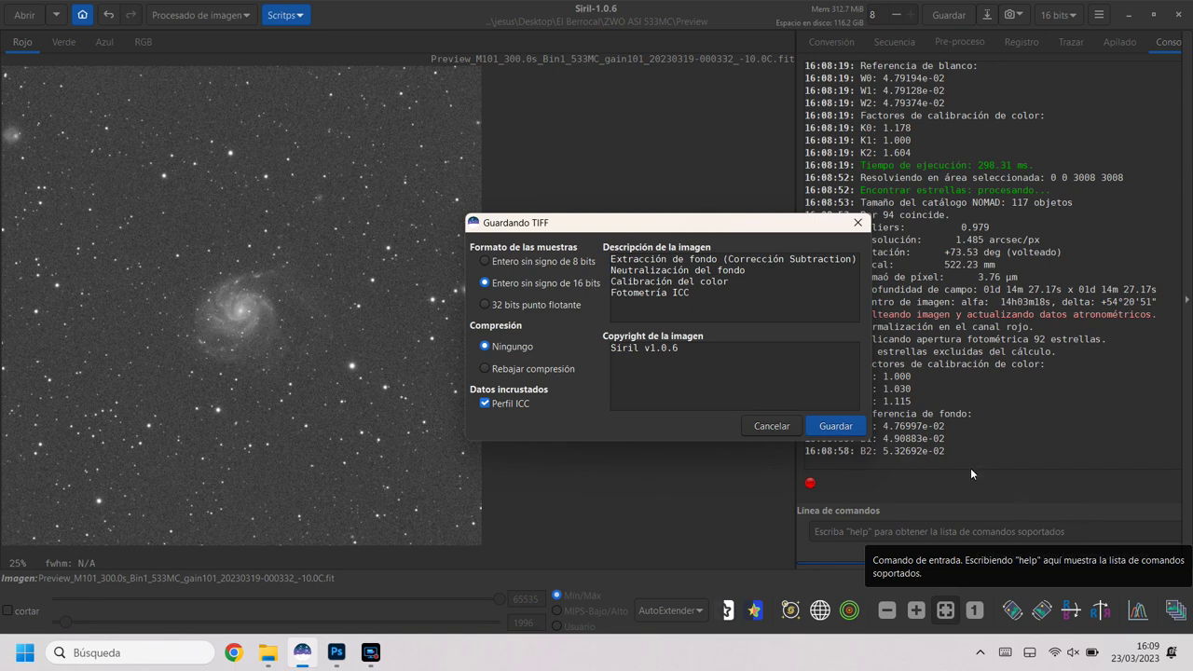
{"action": "left_click", "coordinate": [837, 426]}
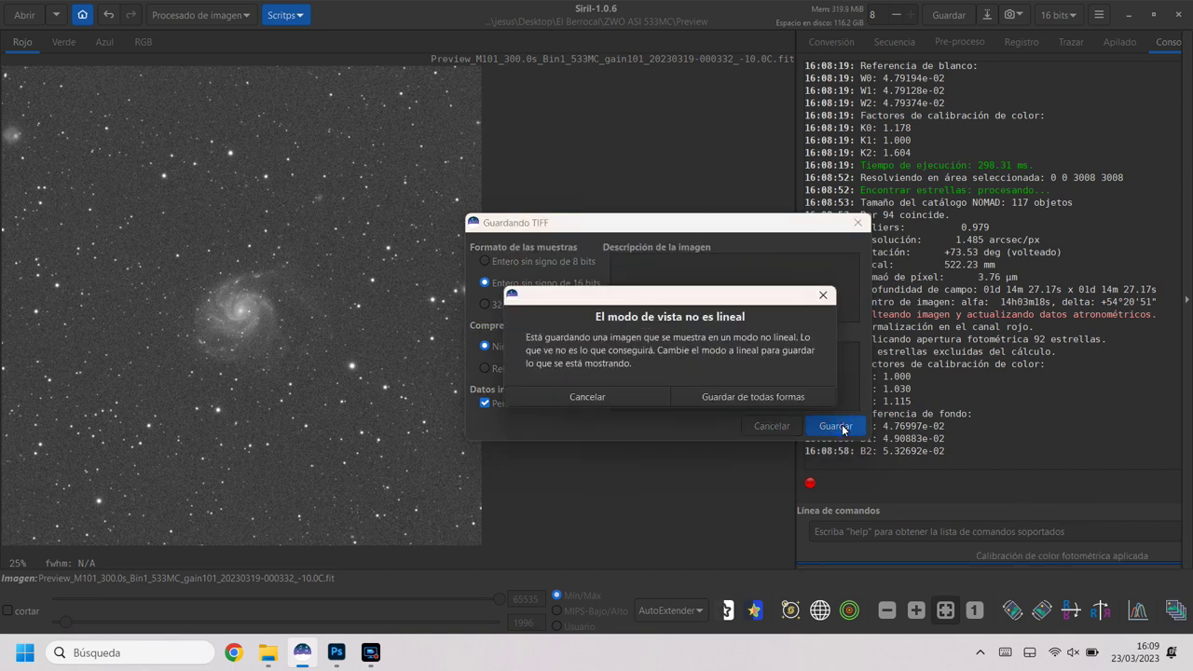
{"action": "left_click", "coordinate": [766, 395]}
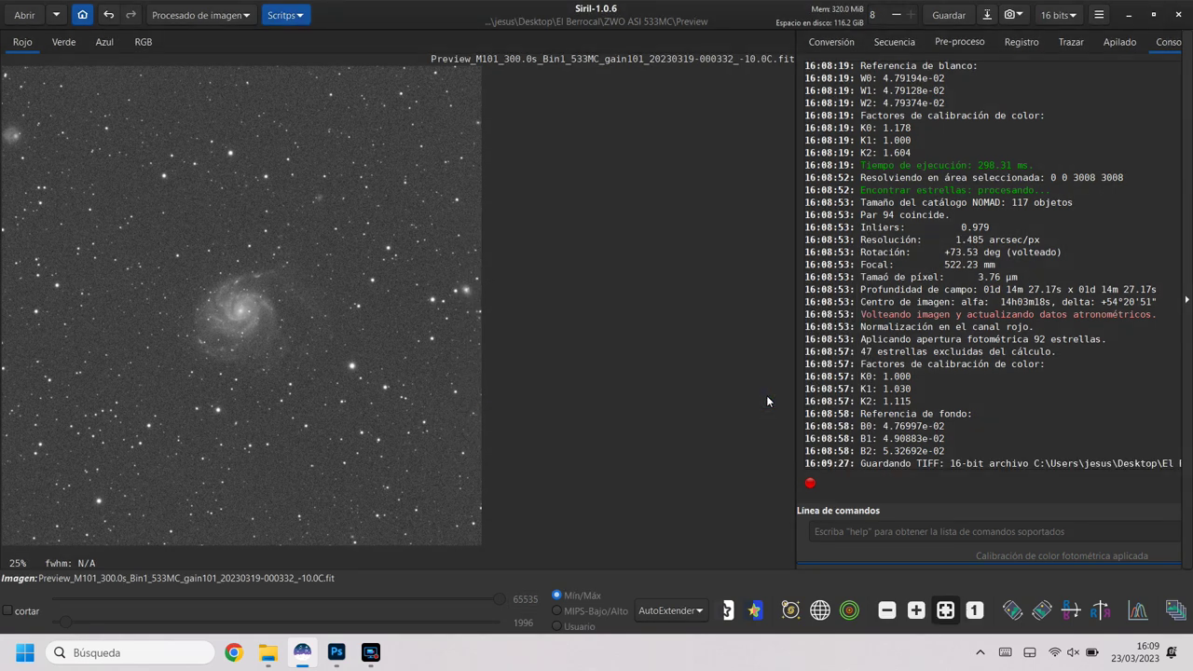
{"action": "left_click", "coordinate": [693, 611]}
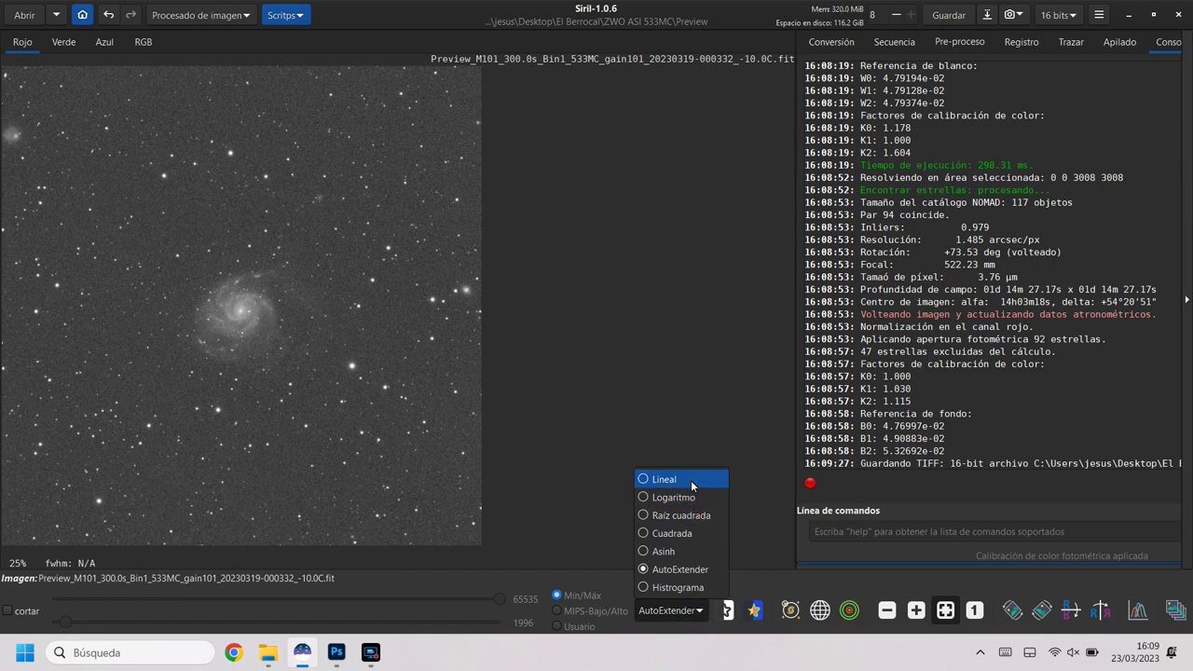
Toggle the display to Lineal and back to AutoExtender, then show the Preview folder window
{"action": "left_click", "coordinate": [691, 481]}
{"action": "left_click", "coordinate": [690, 611]}
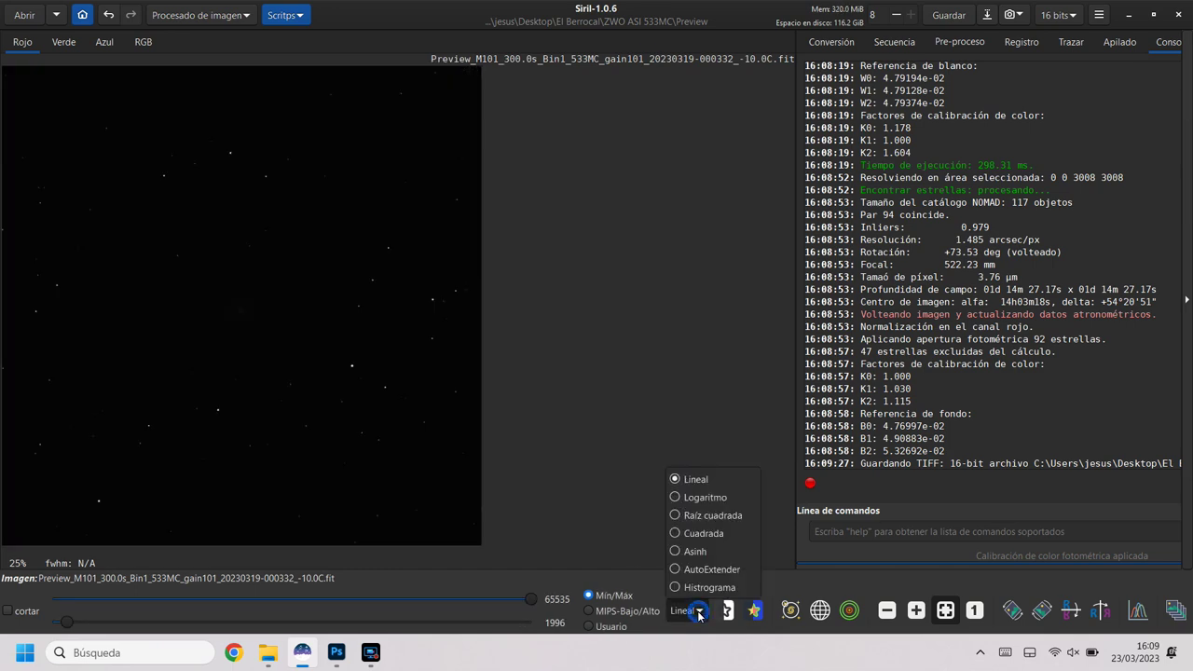
{"action": "left_click", "coordinate": [714, 570]}
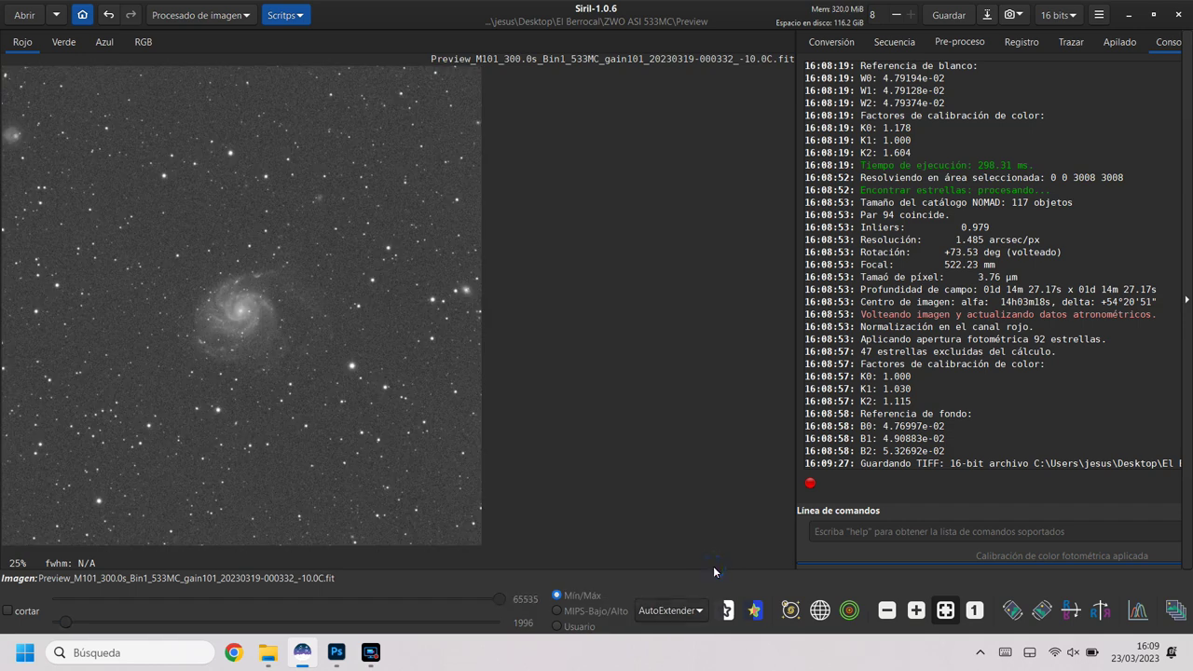
{"action": "left_click", "coordinate": [273, 655]}
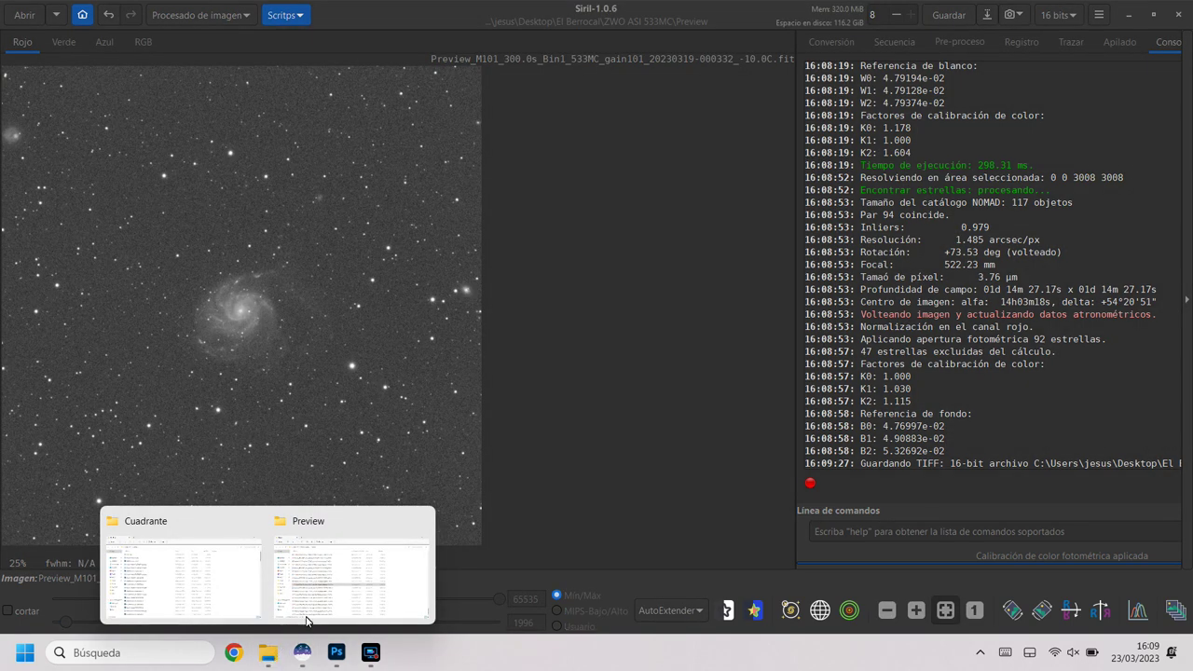
{"action": "left_click", "coordinate": [358, 598]}
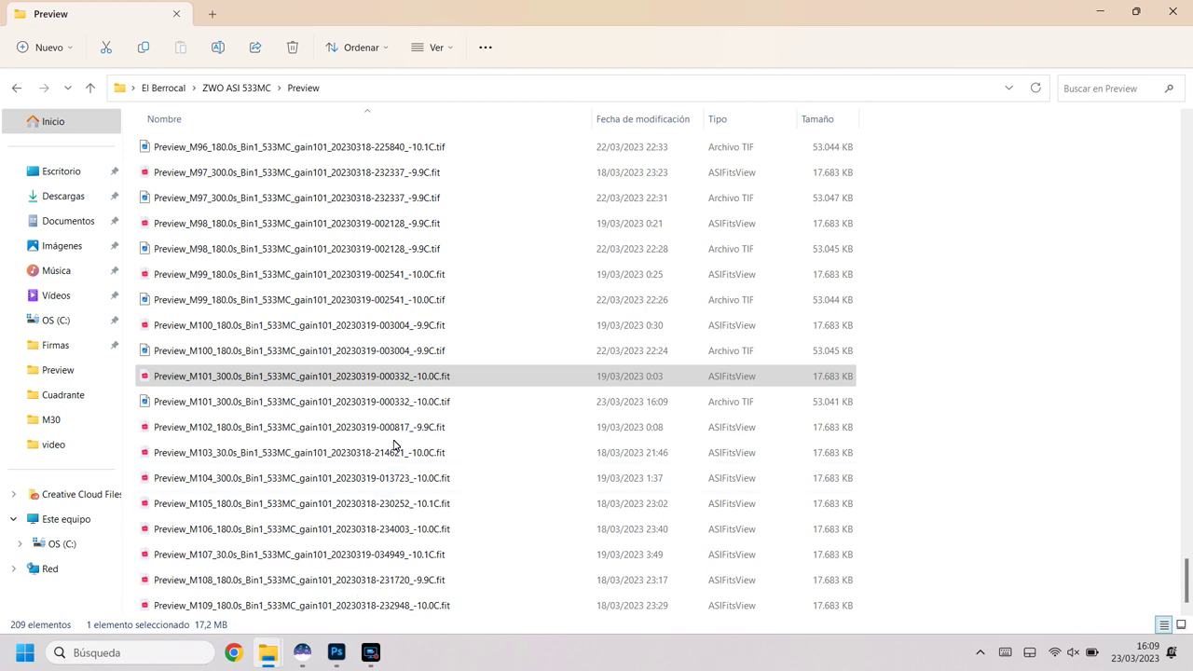
Open the saved M101 TIFF in Adobe Photoshop 2023 via Abrir con
{"action": "left_click", "coordinate": [316, 403]}
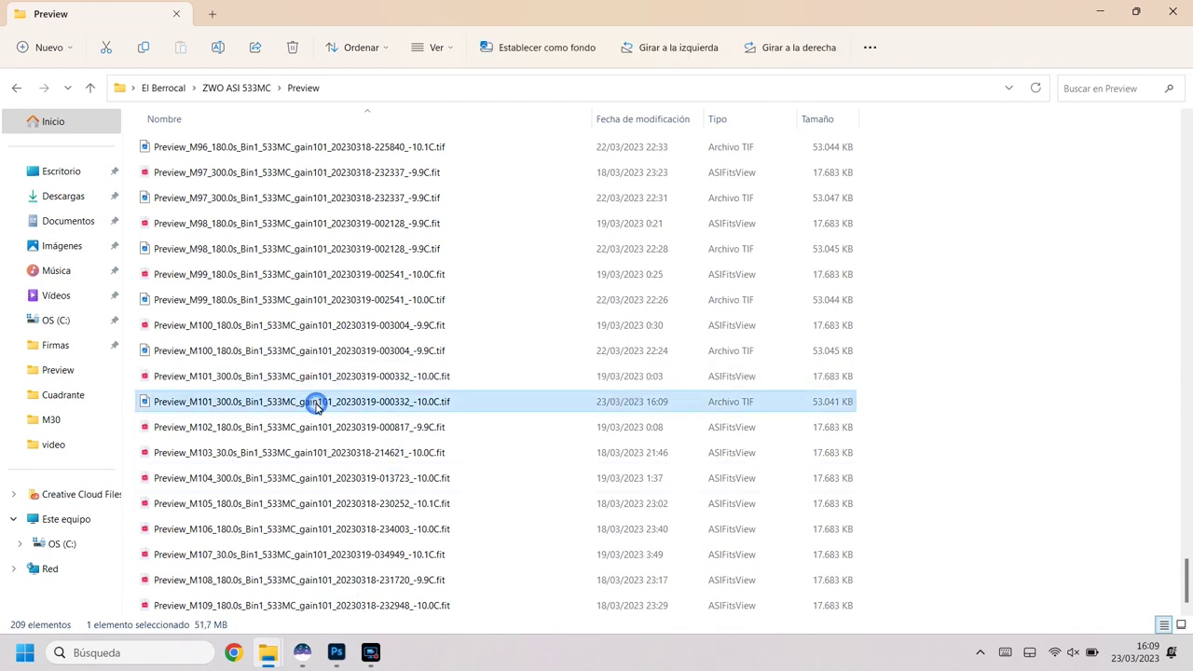
{"action": "right_click", "coordinate": [316, 406]}
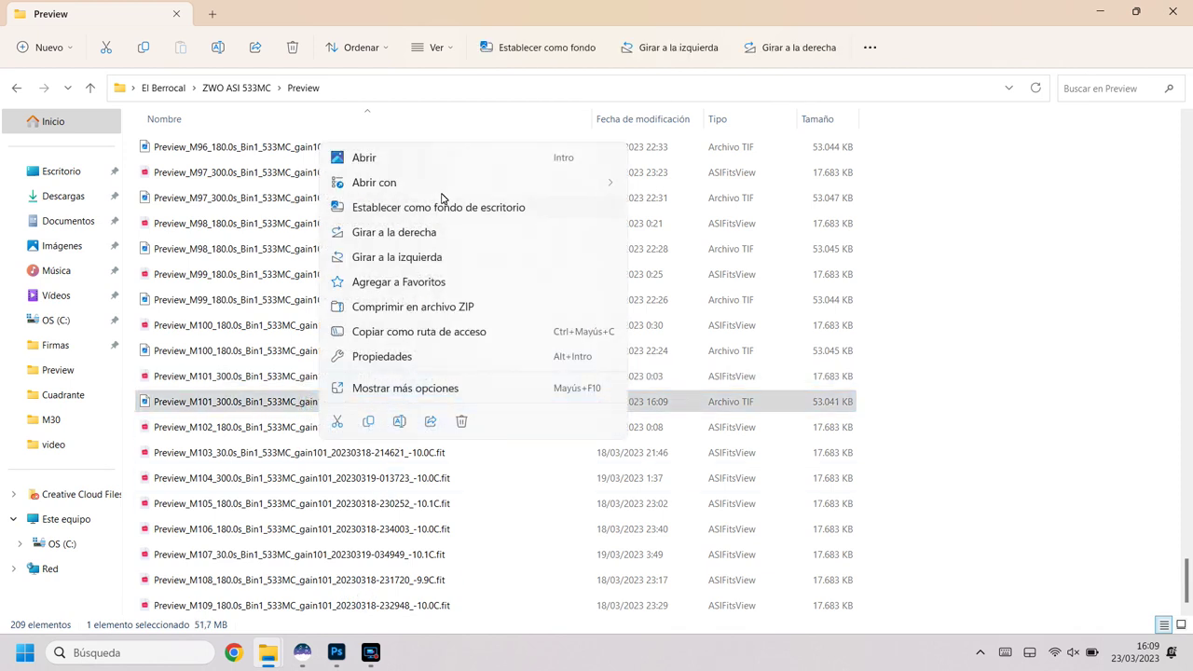
{"action": "mouse_move", "coordinate": [374, 182]}
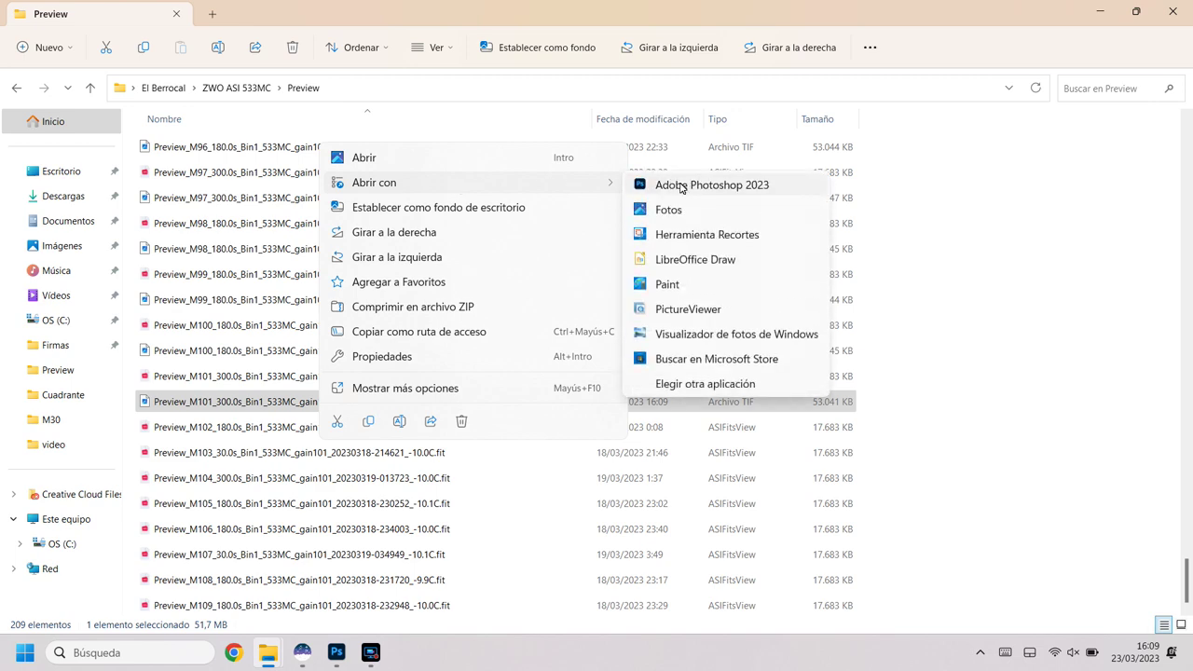
{"action": "left_click", "coordinate": [682, 187]}
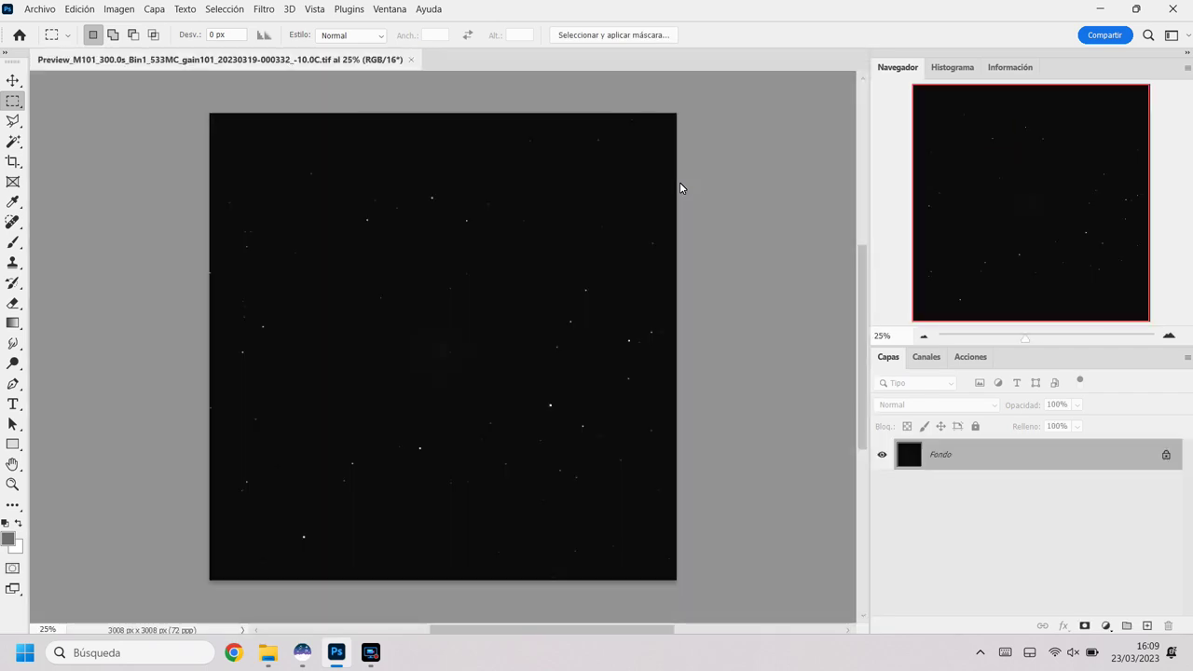
Apply a Levels stretch with midtones at 3,27
{"action": "left_click", "coordinate": [120, 9]}
{"action": "mouse_move", "coordinate": [128, 48]}
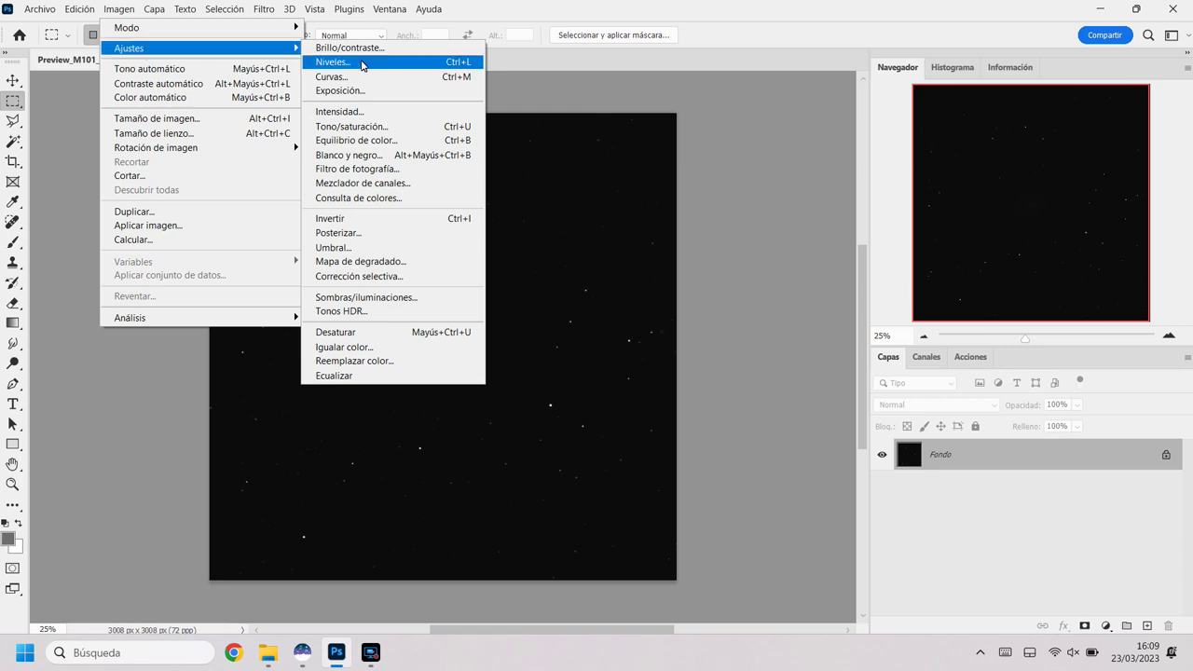
{"action": "left_click", "coordinate": [363, 64]}
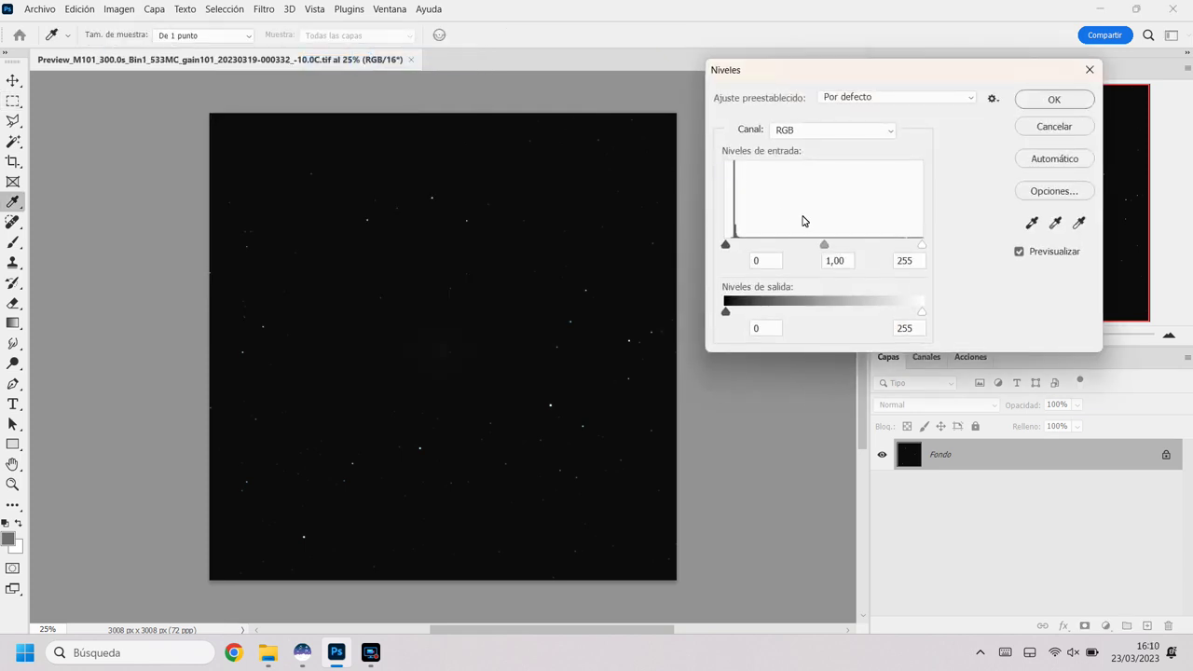
{"action": "left_click_drag", "start_coordinate": [825, 246], "coordinate": [747, 245]}
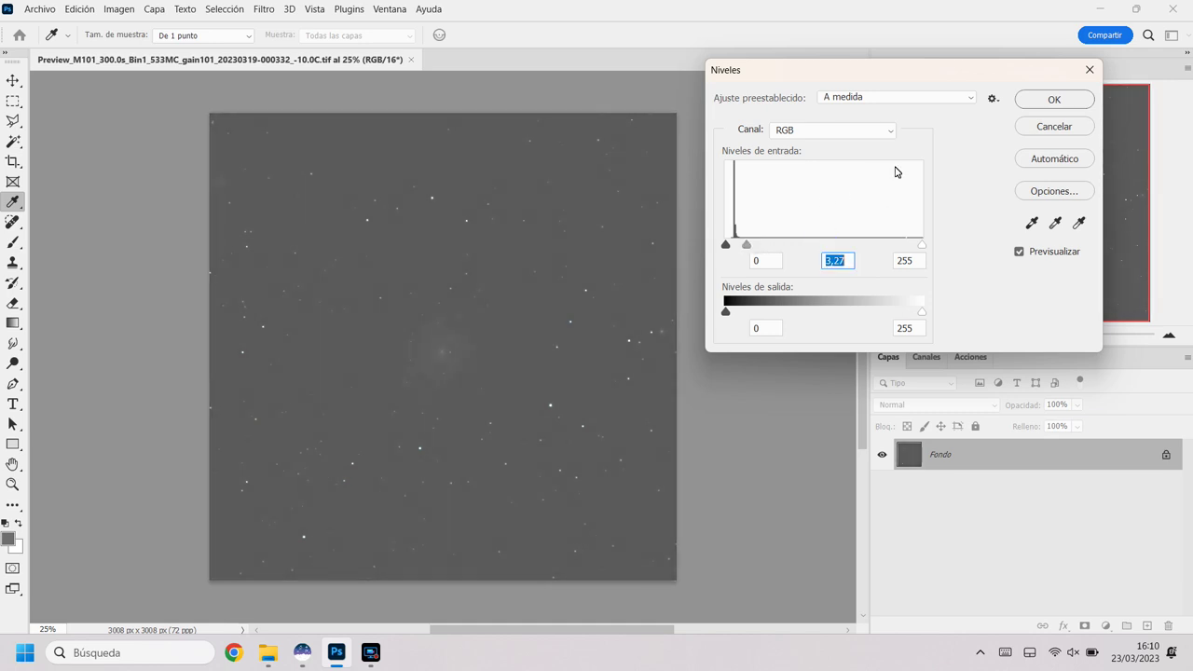
{"action": "left_click", "coordinate": [1037, 103]}
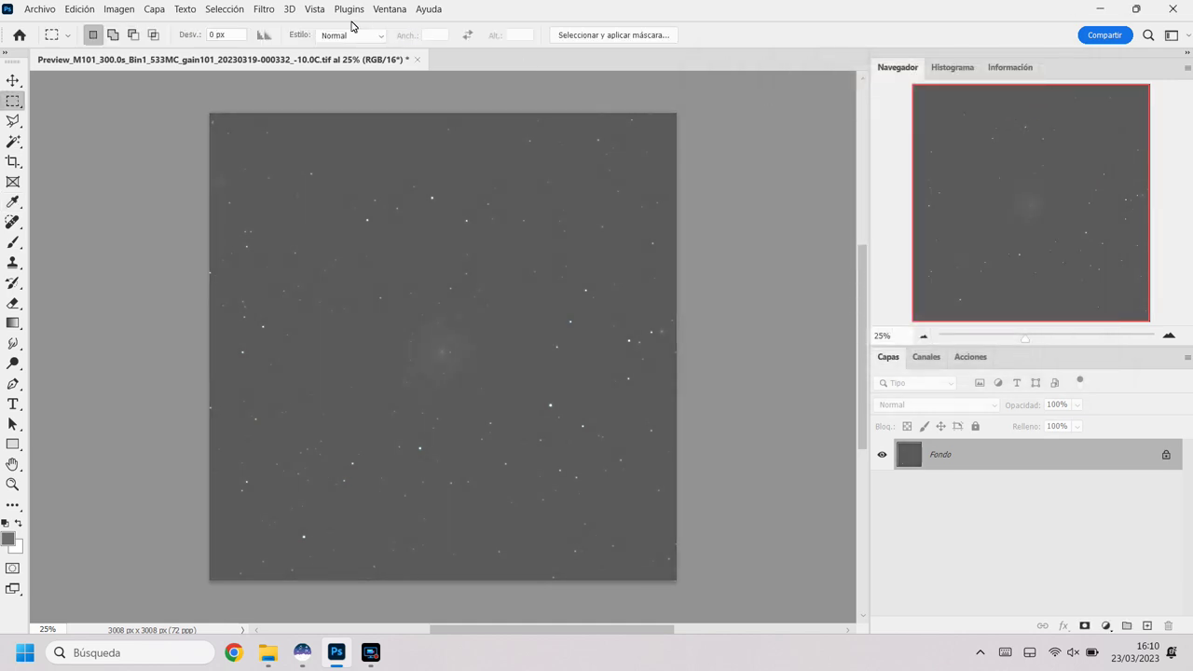
Apply a second Levels pass with black point 81 and midtones 2,61
{"action": "left_click", "coordinate": [123, 8]}
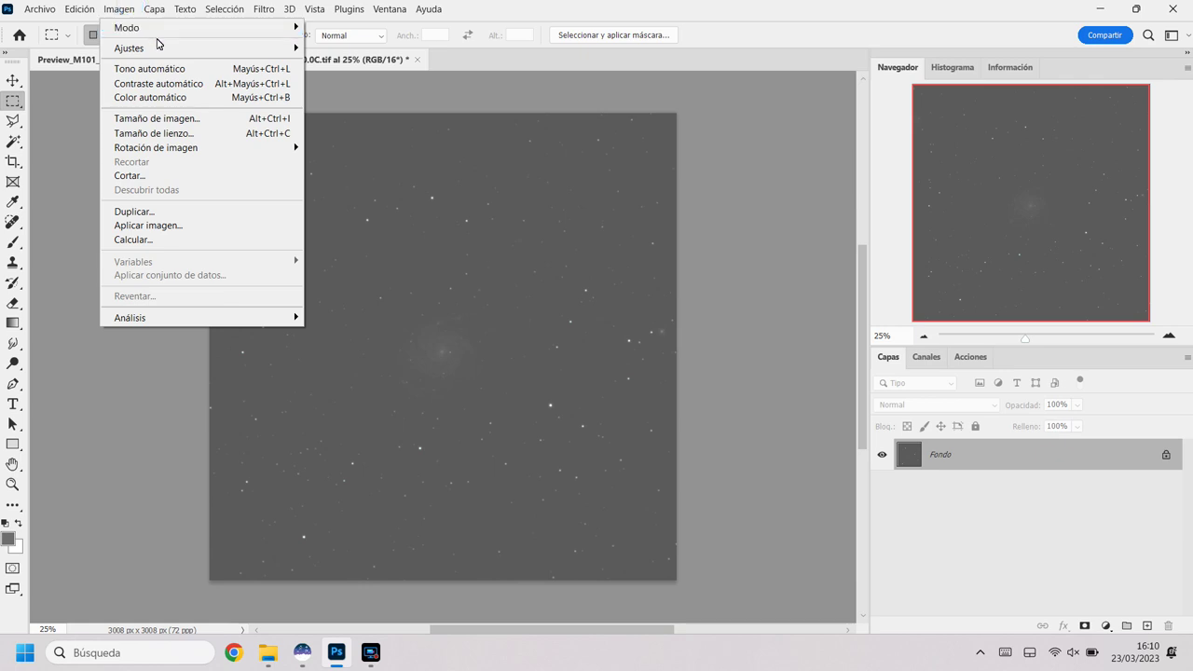
{"action": "mouse_move", "coordinate": [201, 48]}
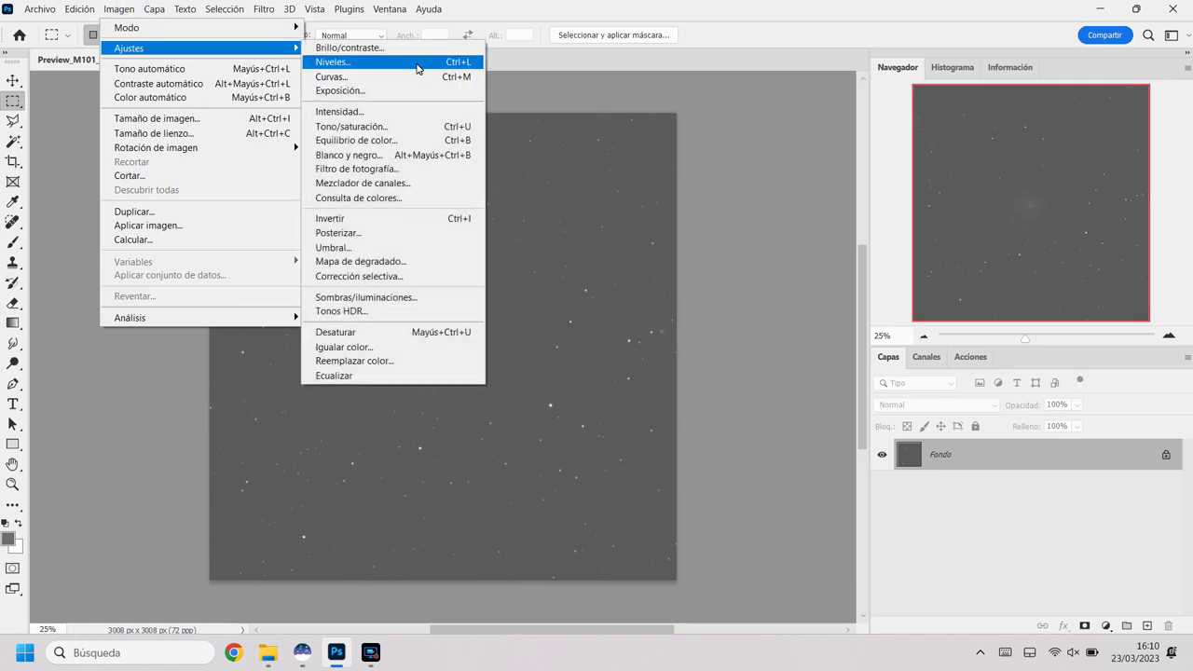
{"action": "left_click", "coordinate": [418, 68]}
{"action": "left_click_drag", "start_coordinate": [728, 244], "coordinate": [787, 244]}
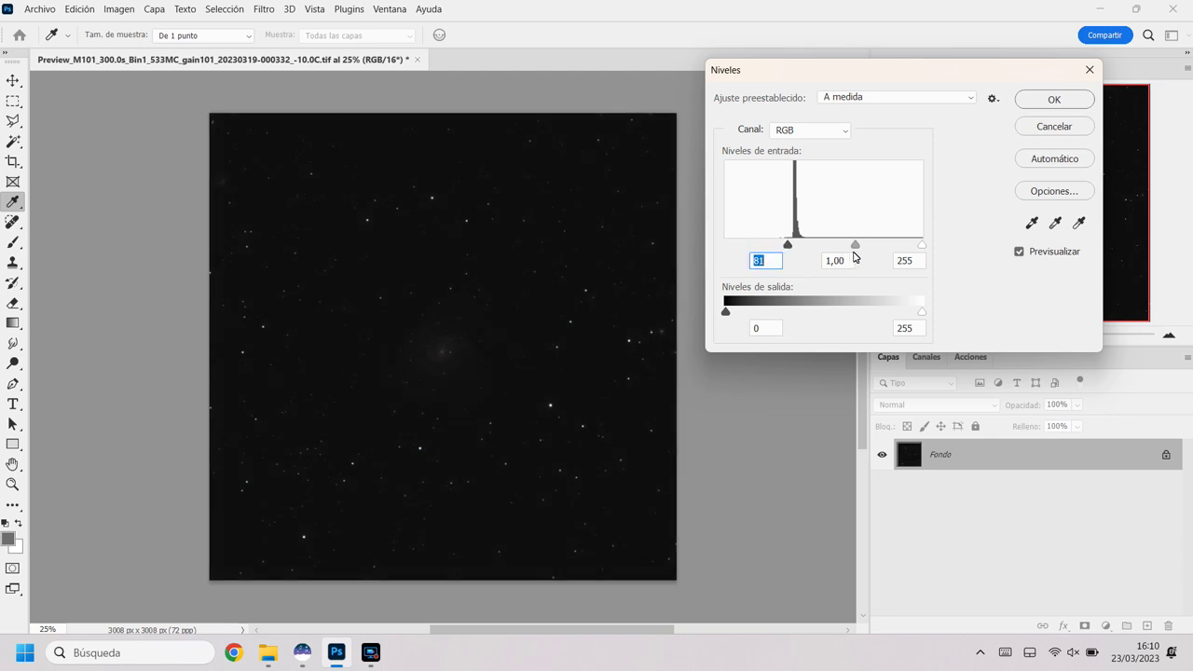
{"action": "left_click_drag", "start_coordinate": [825, 243], "coordinate": [810, 244]}
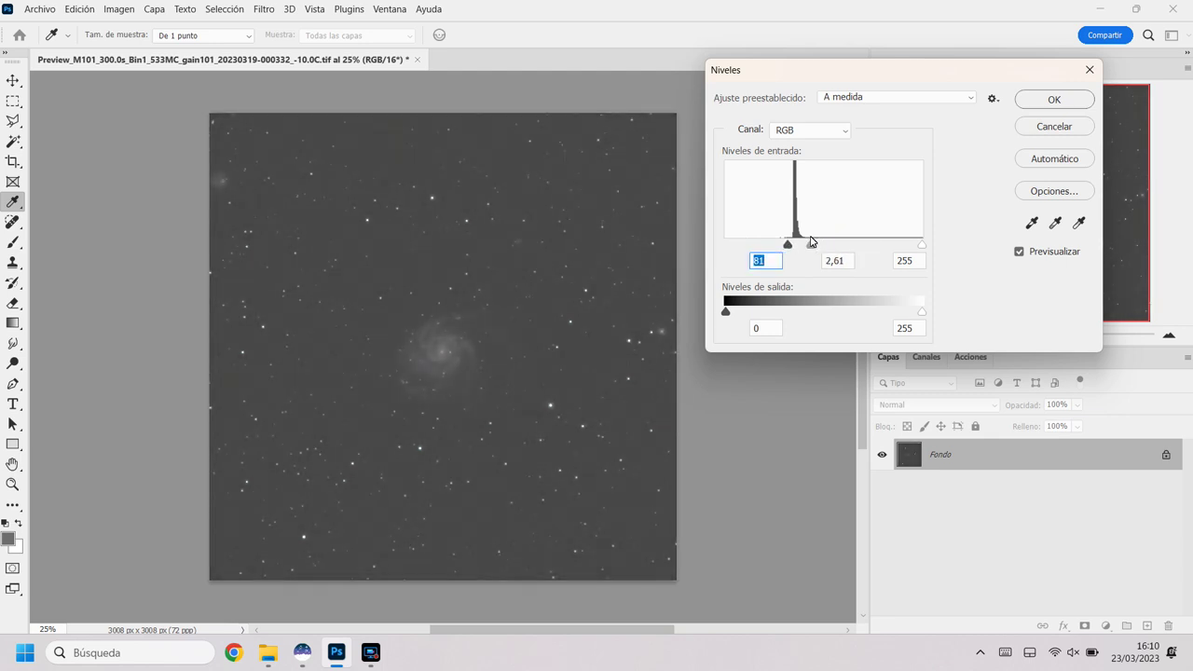
{"action": "left_click", "coordinate": [1047, 102]}
{"action": "left_click", "coordinate": [128, 9]}
{"action": "mouse_move", "coordinate": [201, 48]}
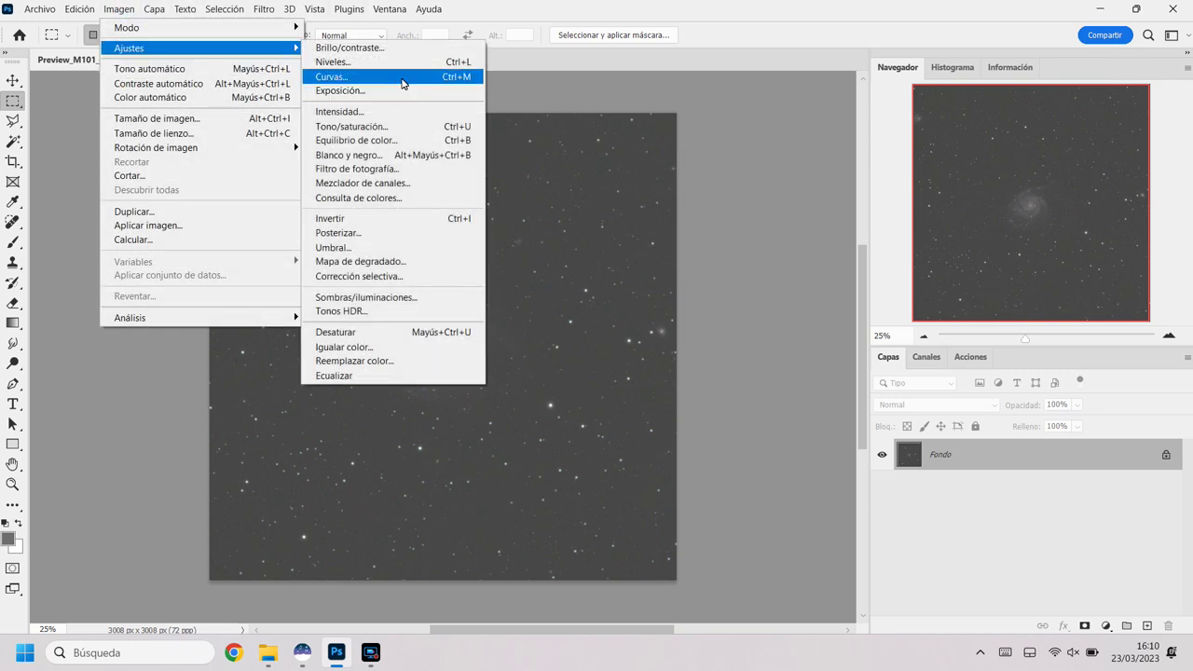
Apply a third Levels pass with black point 51 and midtones 2,25
{"action": "left_click", "coordinate": [413, 71]}
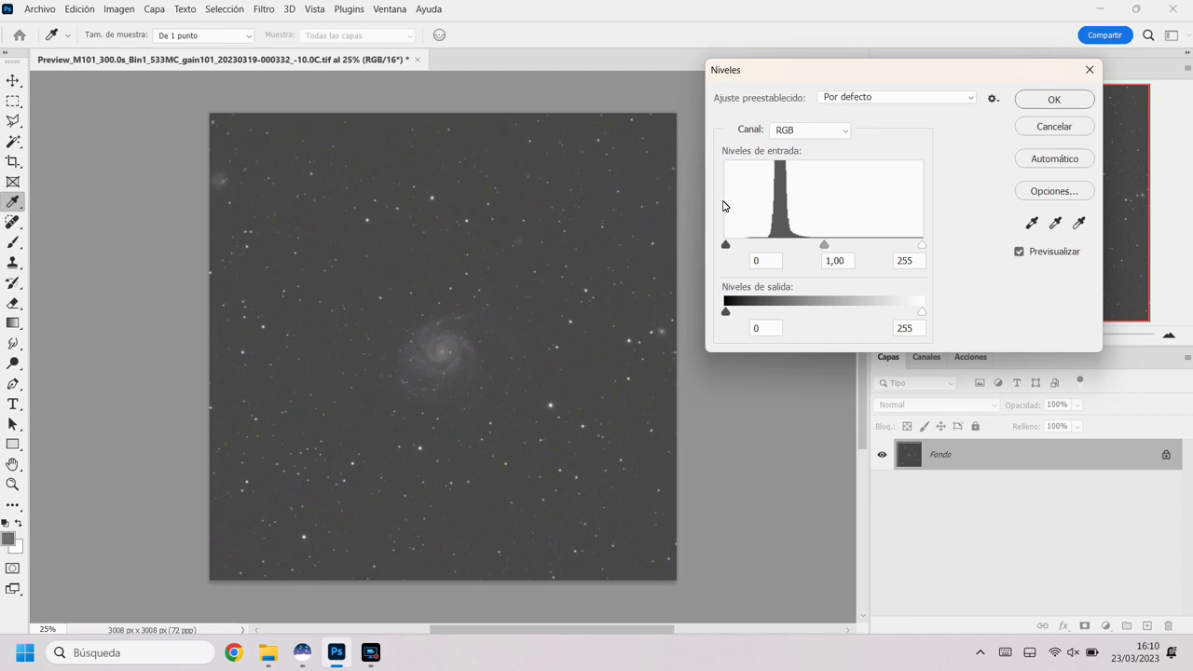
{"action": "left_click_drag", "start_coordinate": [727, 245], "coordinate": [765, 245]}
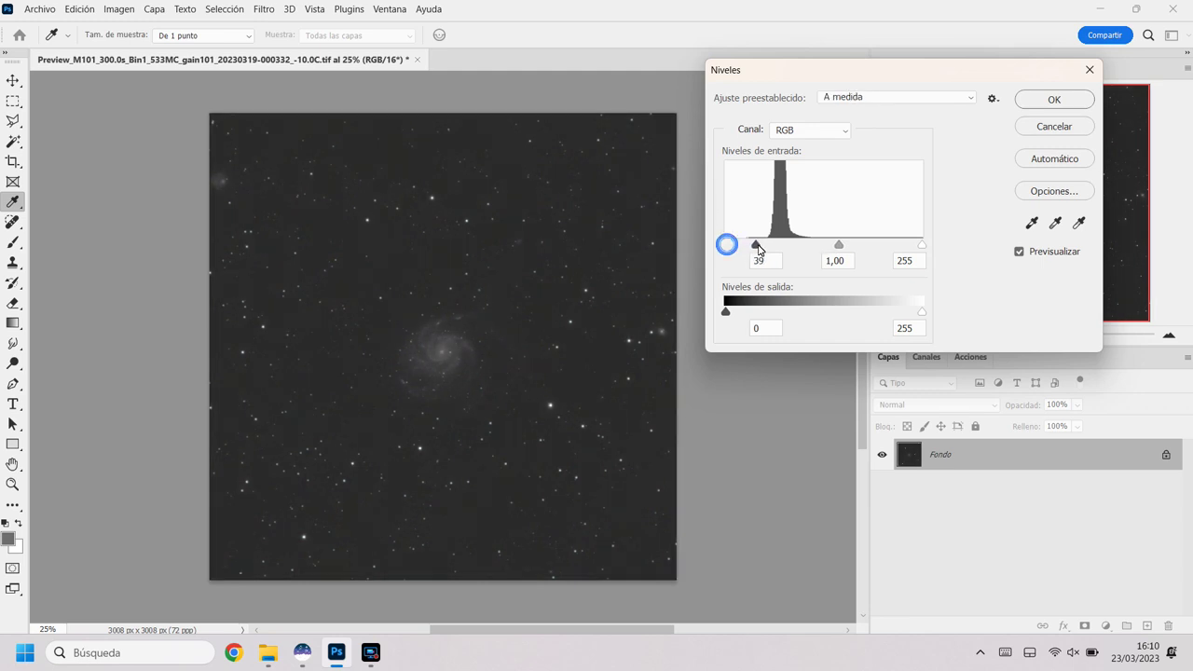
{"action": "left_click_drag", "start_coordinate": [845, 250], "coordinate": [799, 248]}
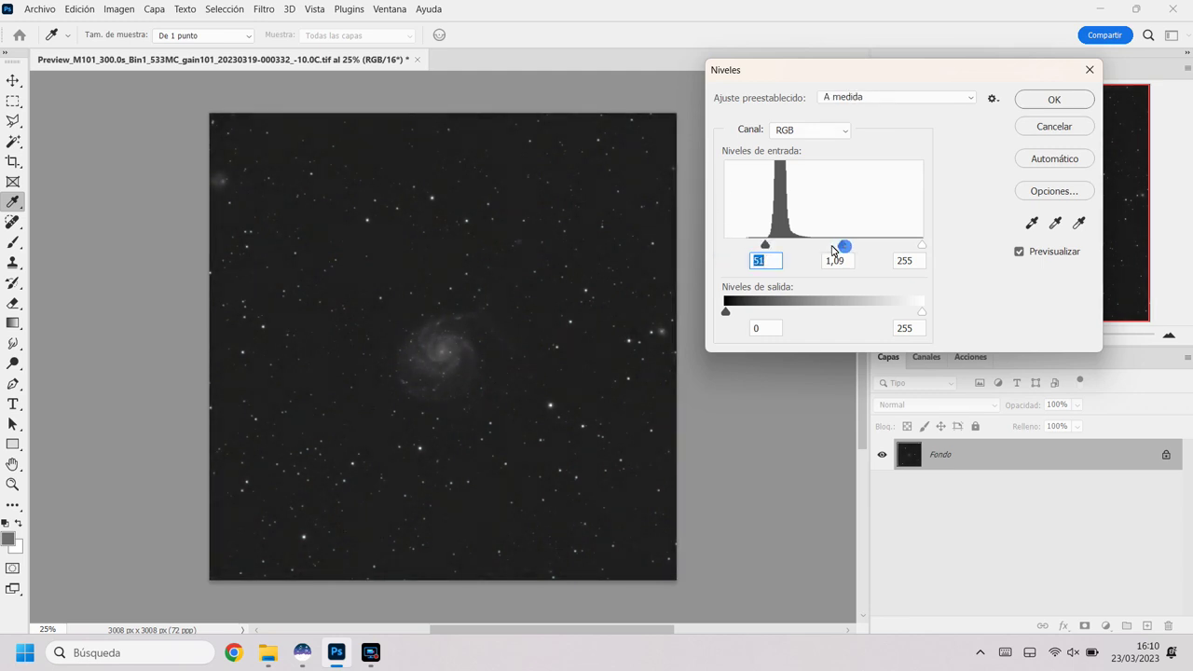
{"action": "left_click", "coordinate": [1054, 99]}
Apply a final Levels pass with black input 44 and midtones 1,23
{"action": "left_click", "coordinate": [118, 8]}
{"action": "mouse_move", "coordinate": [158, 47]}
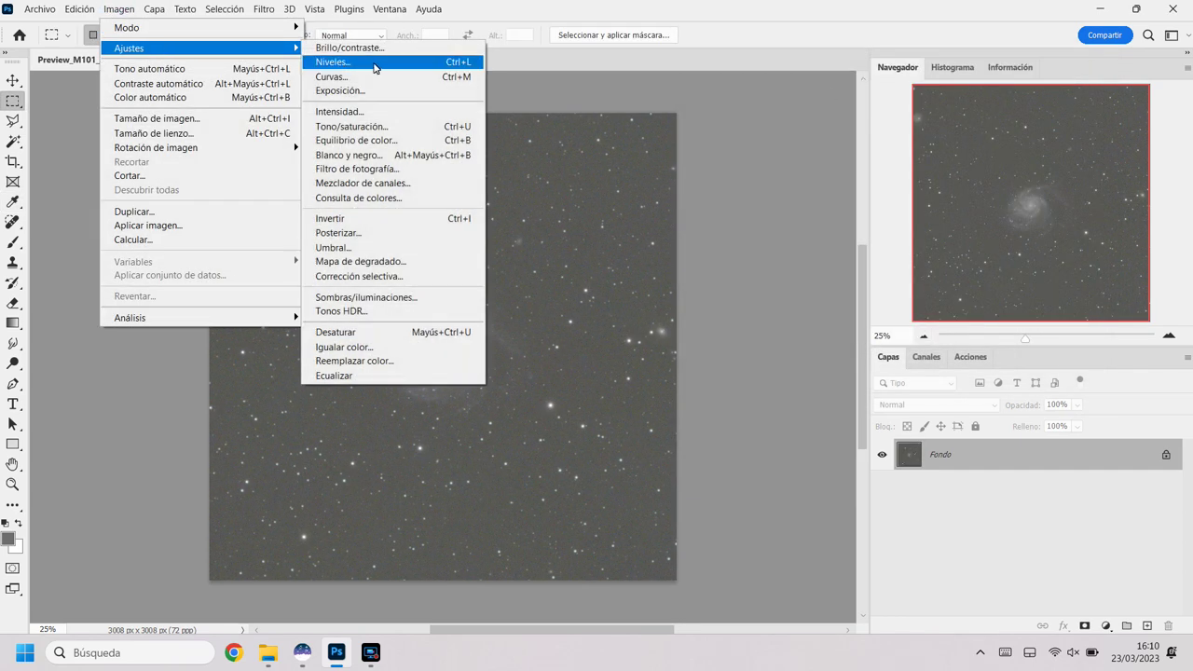
{"action": "left_click", "coordinate": [372, 62]}
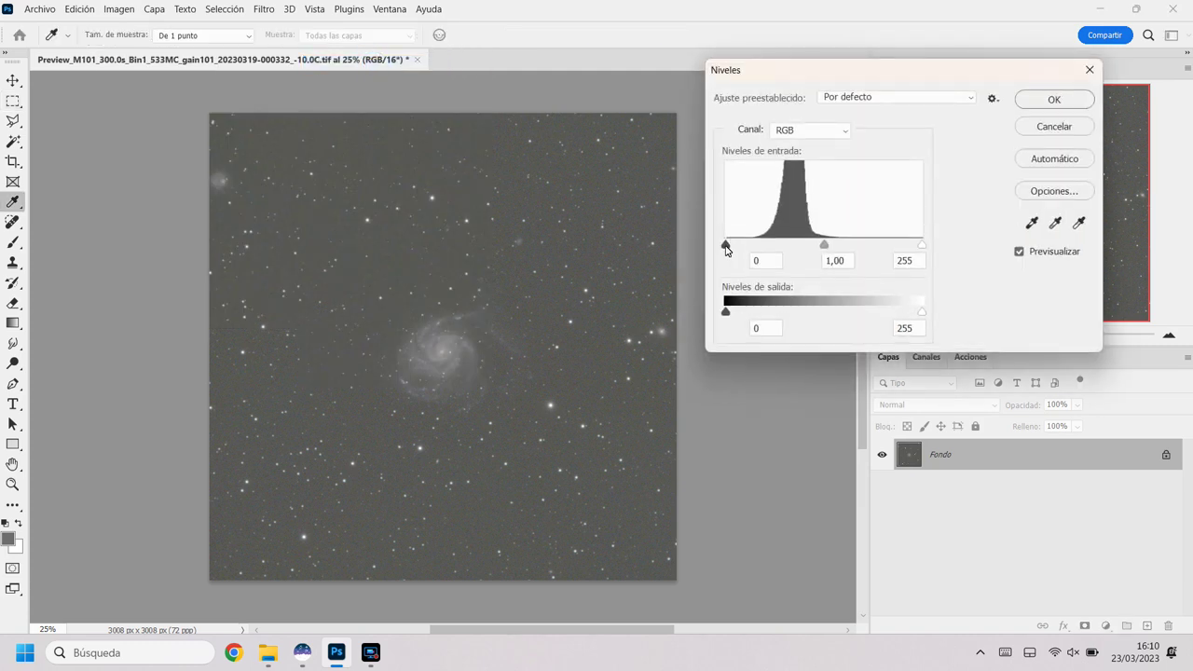
{"action": "left_click_drag", "start_coordinate": [726, 245], "coordinate": [760, 246]}
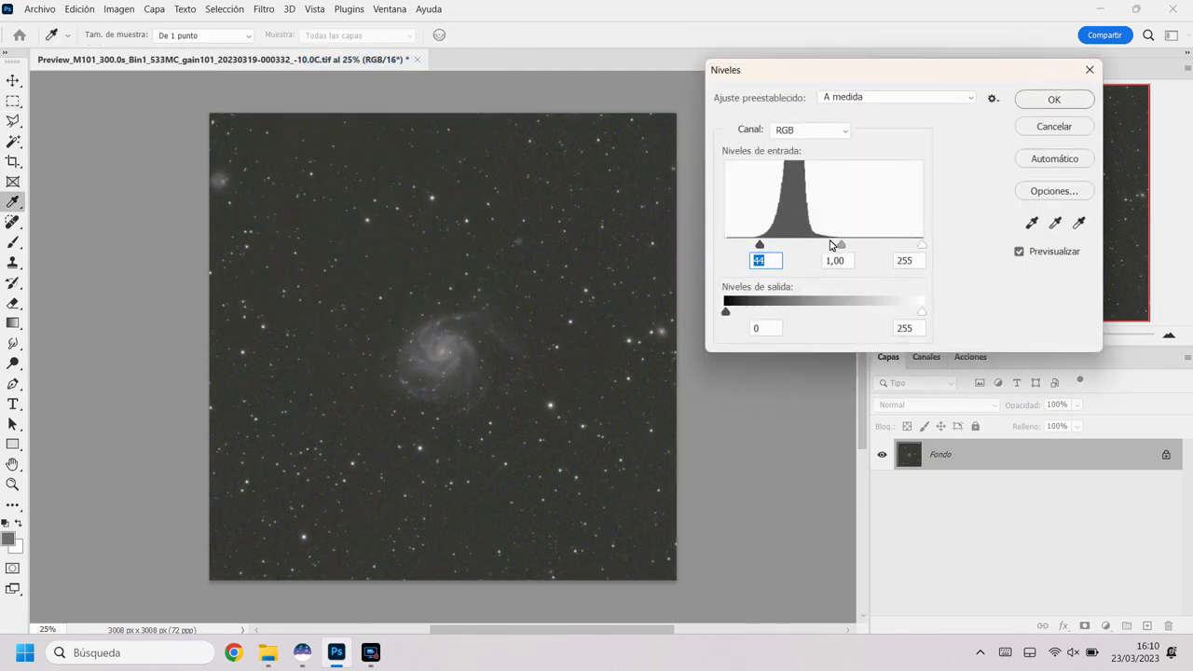
{"action": "left_click_drag", "start_coordinate": [842, 247], "coordinate": [829, 244]}
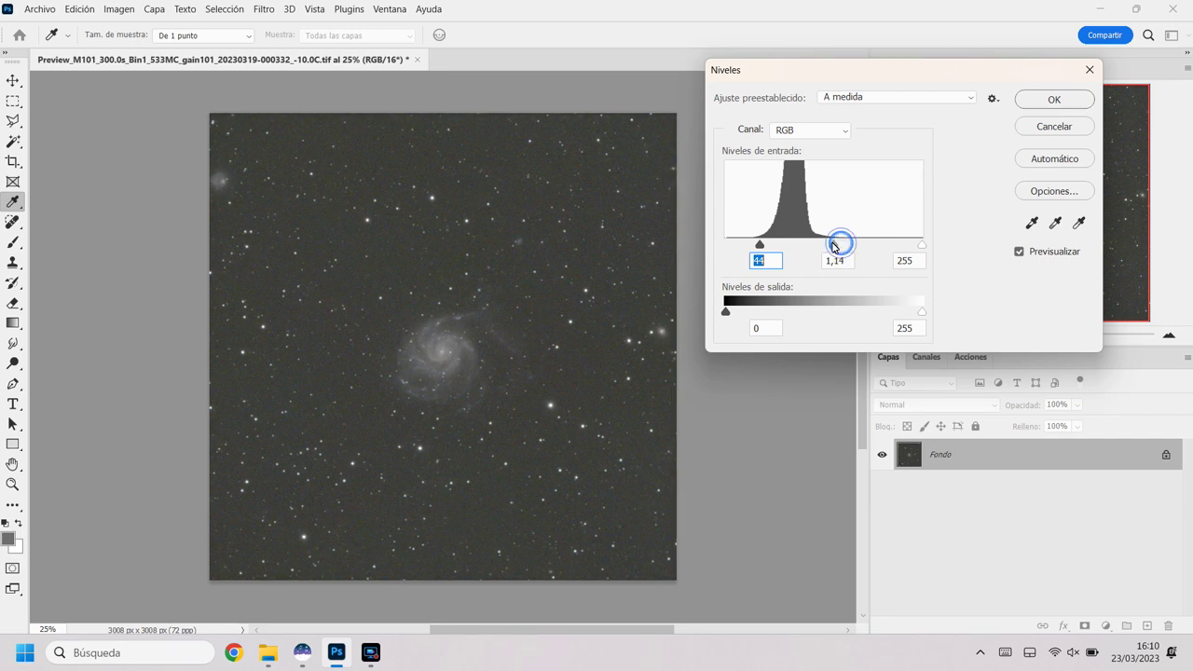
{"action": "left_click", "coordinate": [1041, 100]}
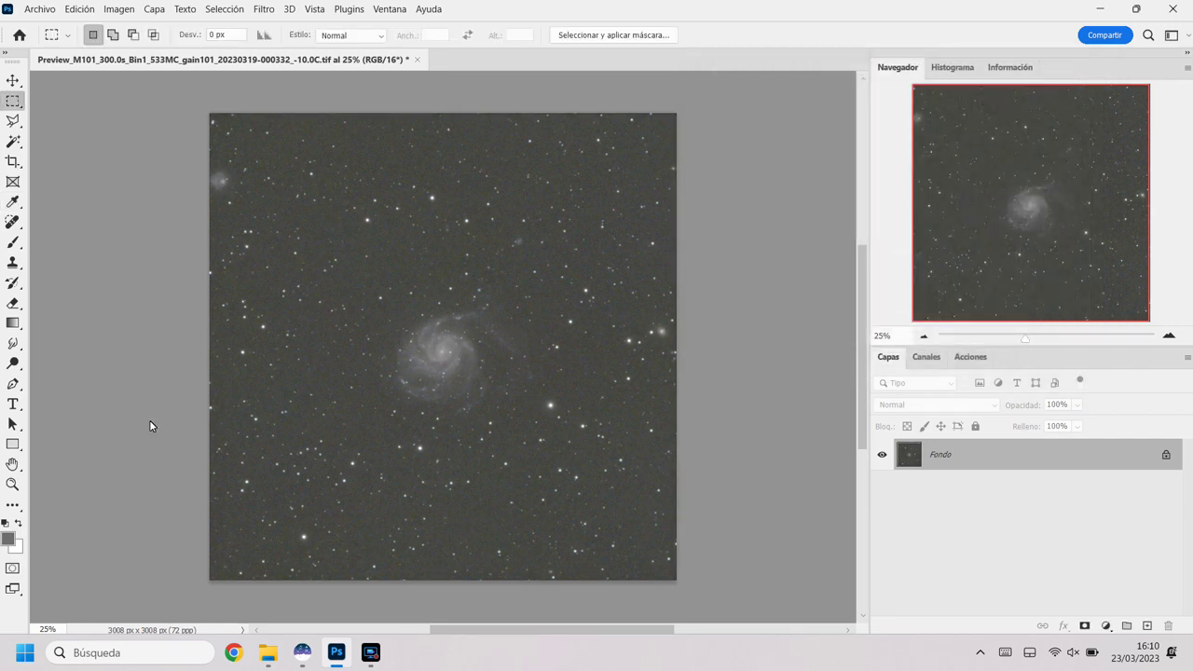
{"action": "left_click", "coordinate": [13, 484]}
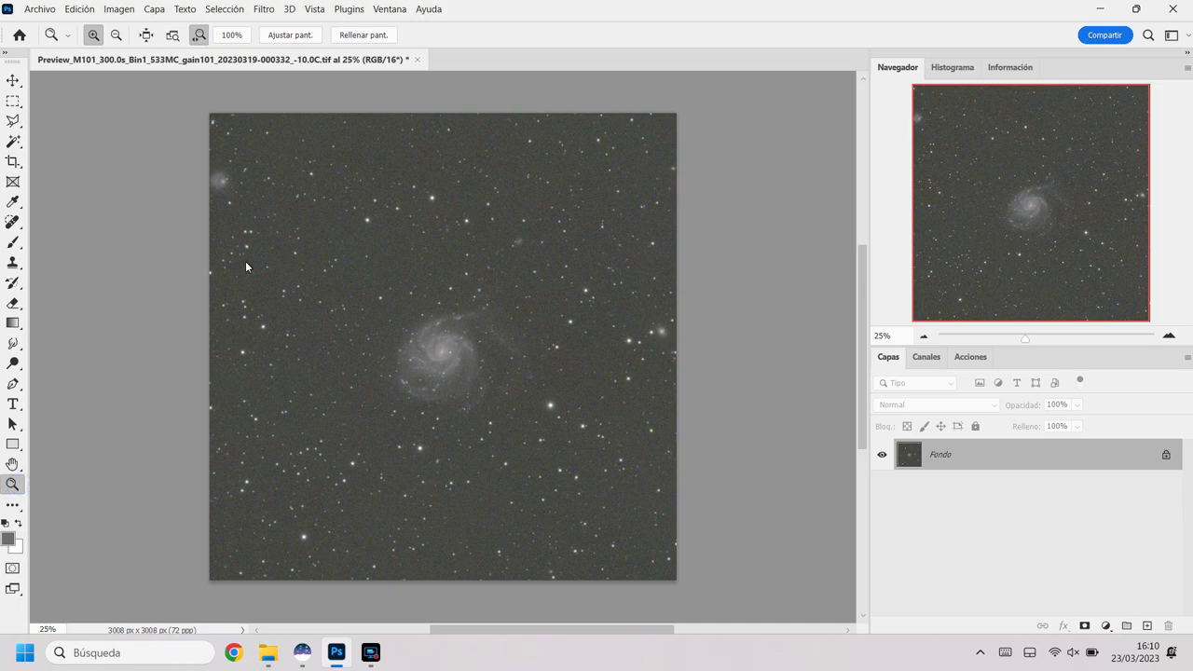
Zoom the galaxy to 100% and launch Topaz DeNoise AI from the Topaz Labs filters
{"action": "left_click", "coordinate": [449, 360]}
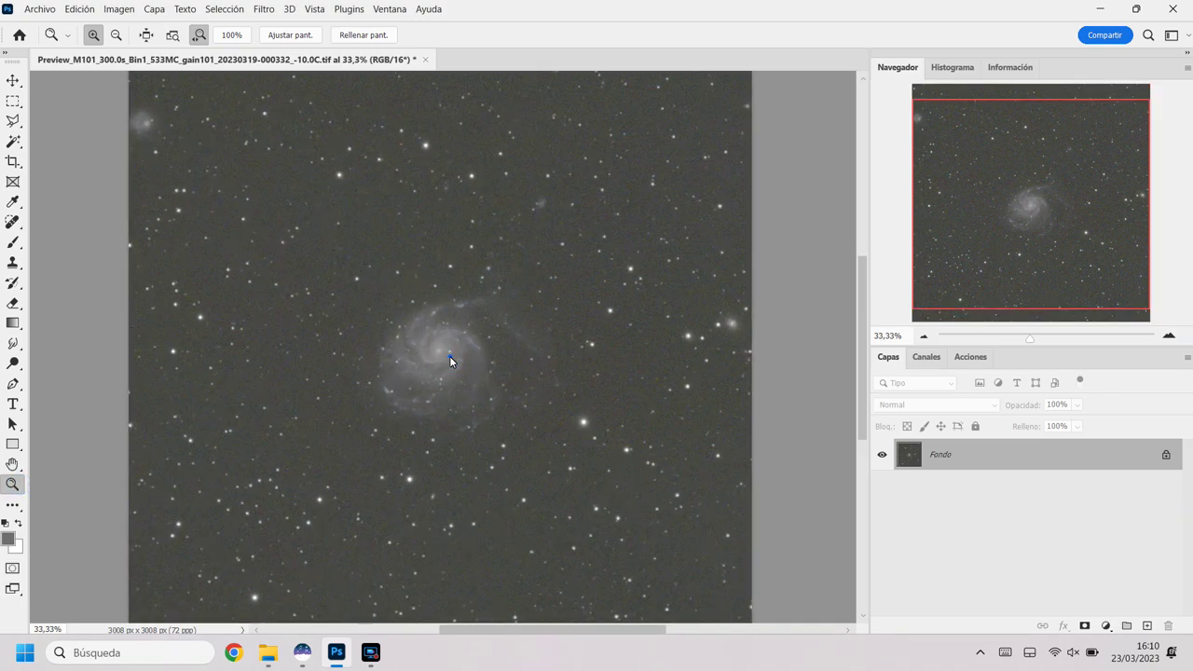
{"action": "left_click", "coordinate": [449, 360]}
{"action": "left_click", "coordinate": [449, 360]}
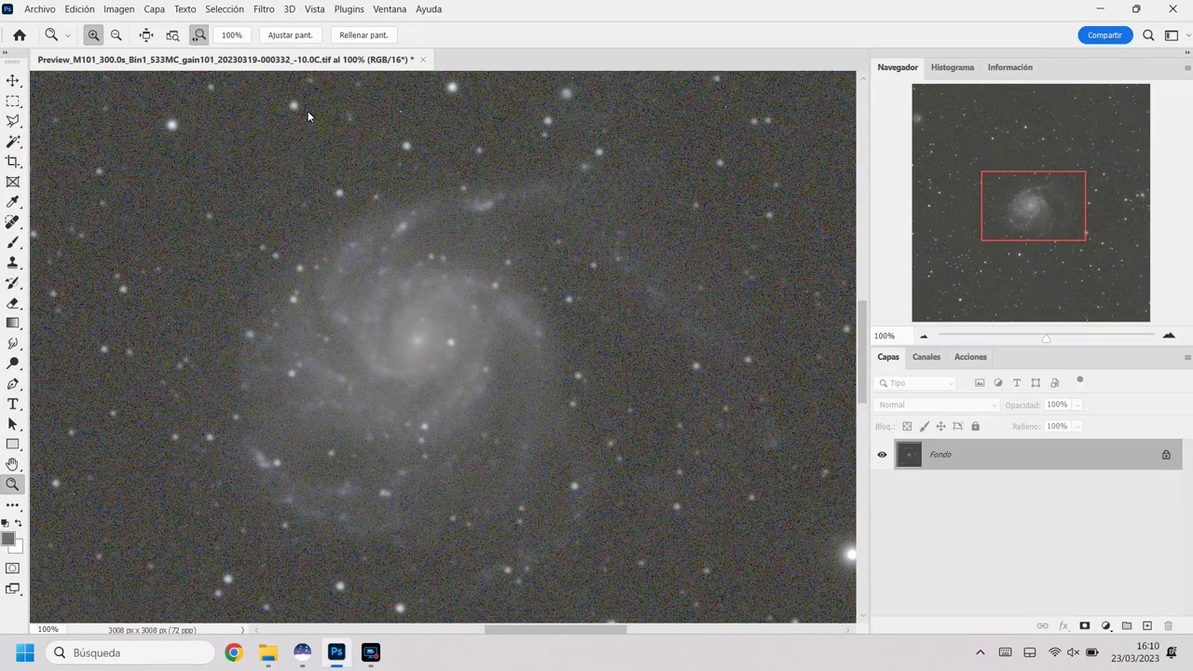
{"action": "left_click", "coordinate": [265, 9]}
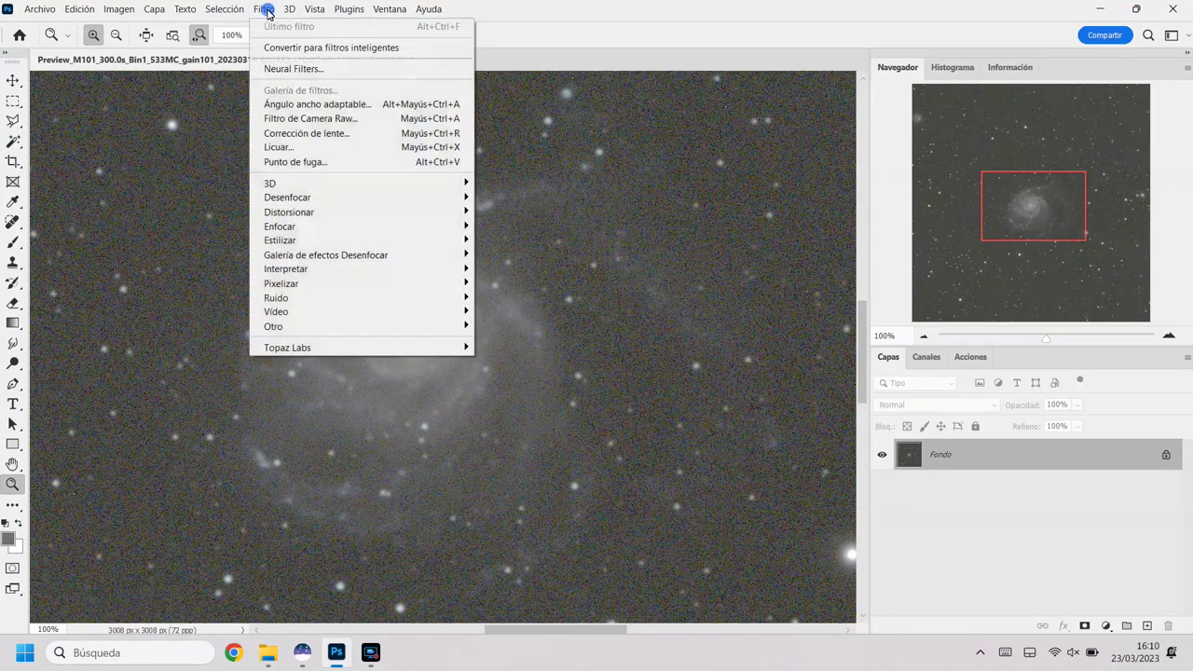
{"action": "mouse_move", "coordinate": [287, 348]}
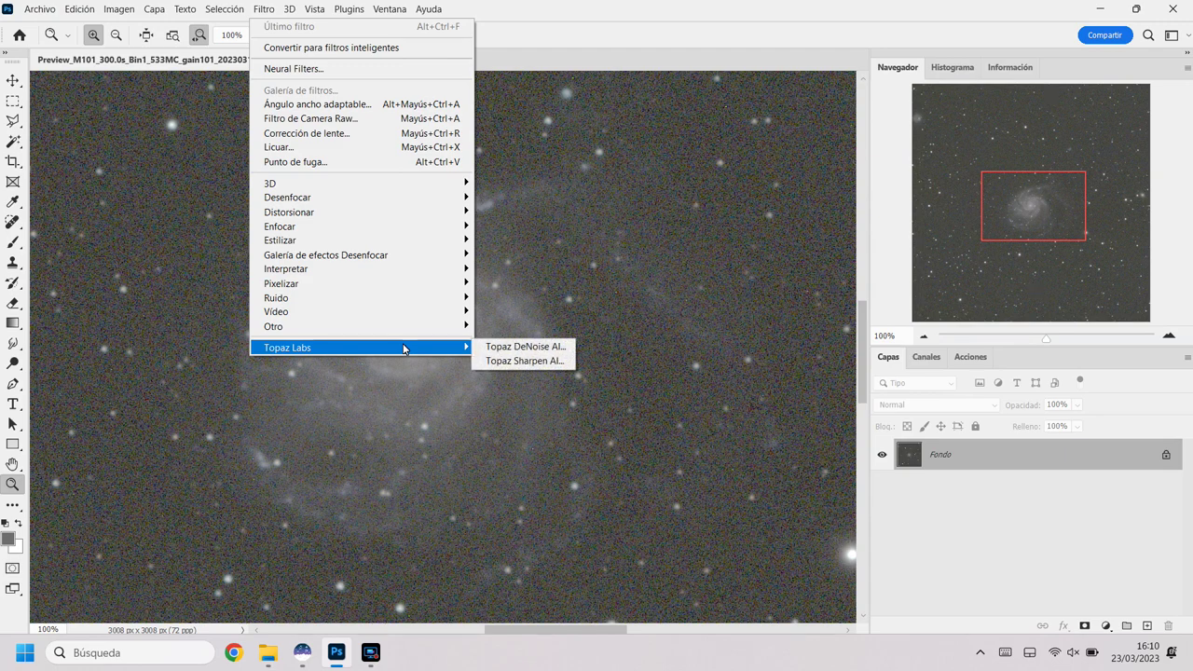
{"action": "left_click", "coordinate": [536, 354]}
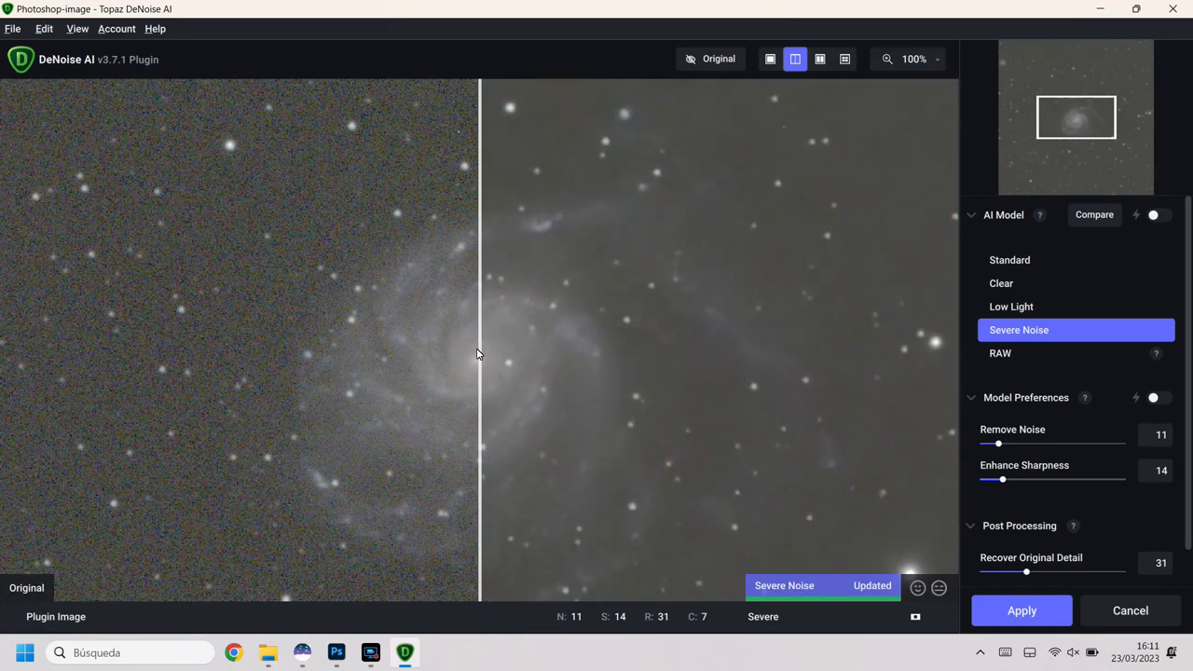
Compare the Severe Noise result (Remove Noise 11, Sharpness 14, Detail 31) in split view, then apply it
{"action": "mouse_move", "coordinate": [453, 348]}
{"action": "left_mouse_down"}
{"action": "mouse_move", "coordinate": [2, 349]}
{"action": "mouse_move", "coordinate": [912, 331]}
{"action": "left_mouse_up"}
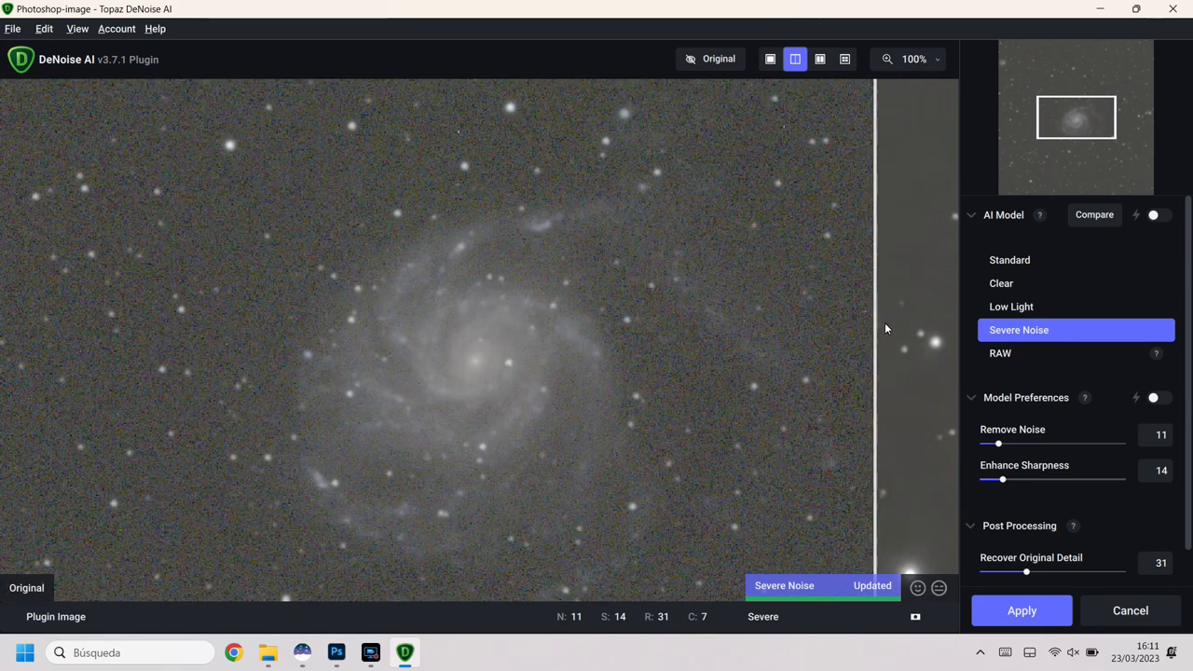
{"action": "mouse_move", "coordinate": [913, 330]}
{"action": "left_mouse_down"}
{"action": "mouse_move", "coordinate": [6, 308]}
{"action": "mouse_move", "coordinate": [92, 281]}
{"action": "left_mouse_up"}
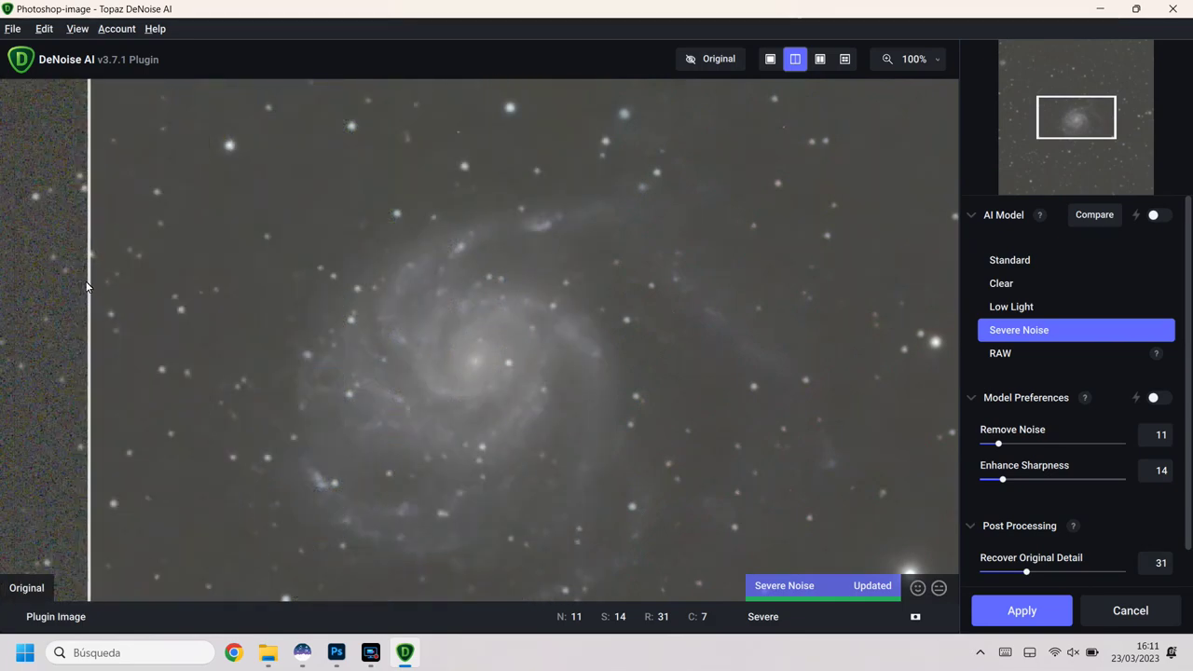
{"action": "left_click", "coordinate": [1020, 612]}
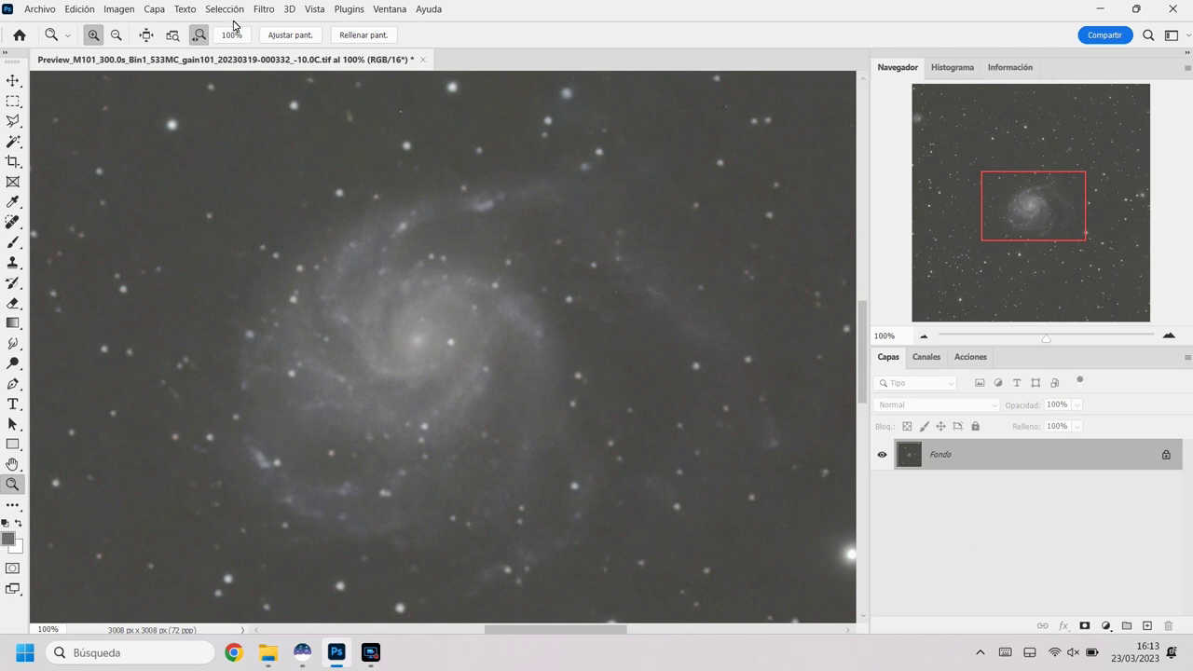
Apply a second Levels pass with black input 50, leaving gamma 1.00 and white 255
{"action": "left_click", "coordinate": [119, 9]}
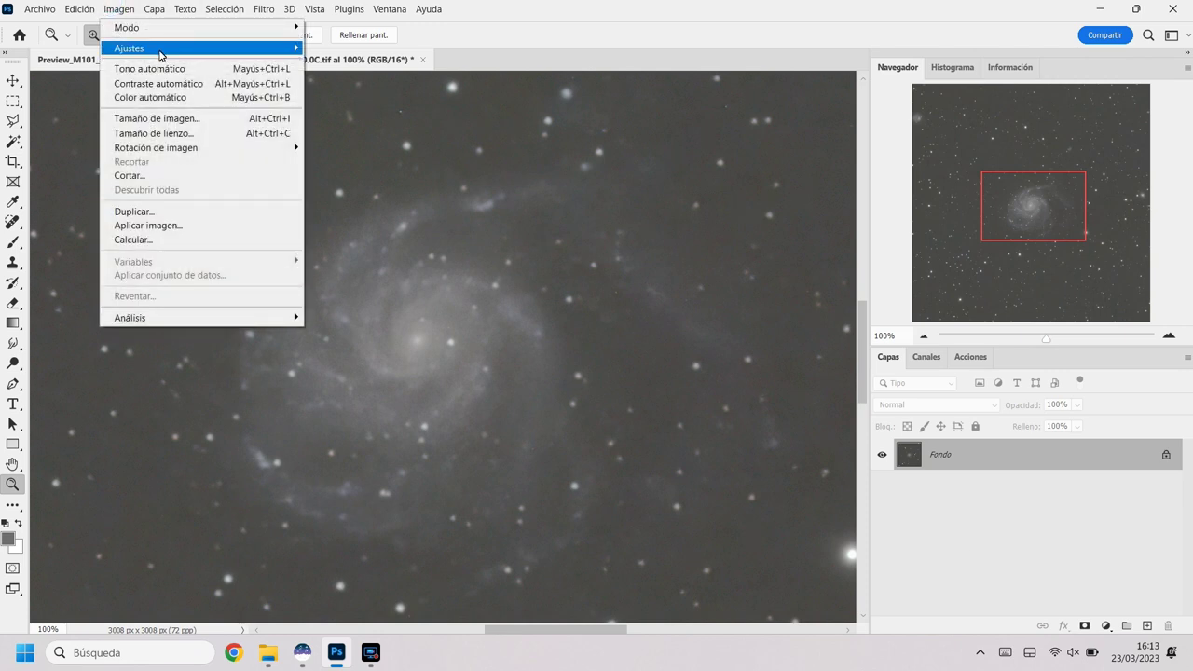
{"action": "mouse_move", "coordinate": [199, 47]}
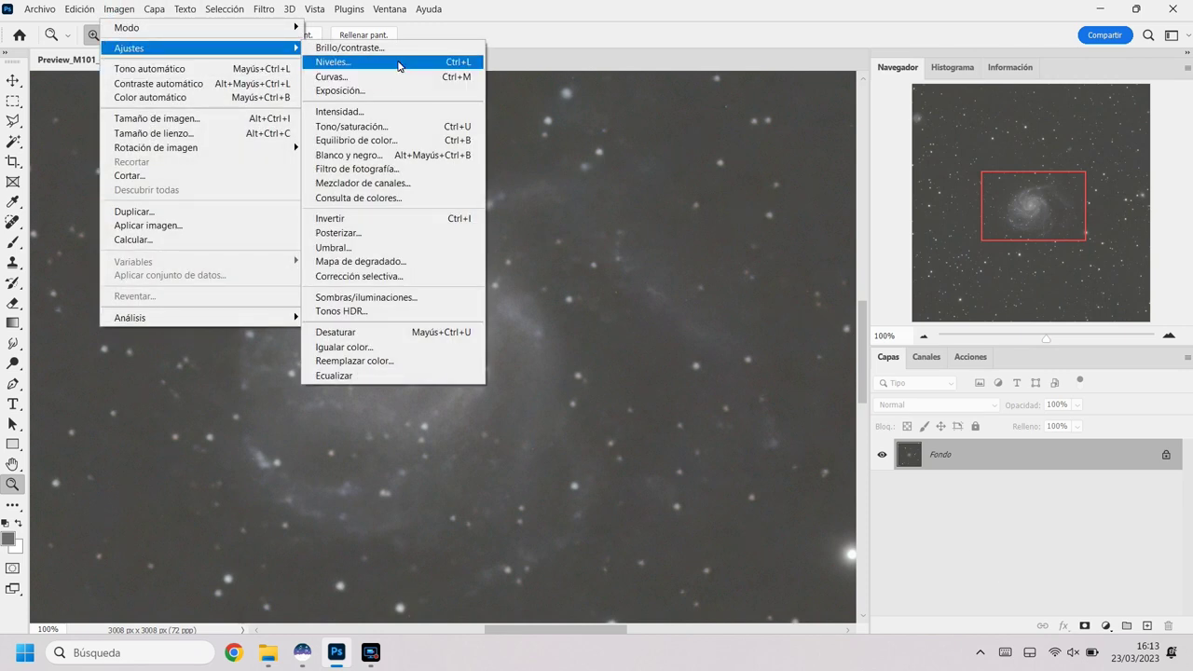
{"action": "left_click", "coordinate": [399, 65]}
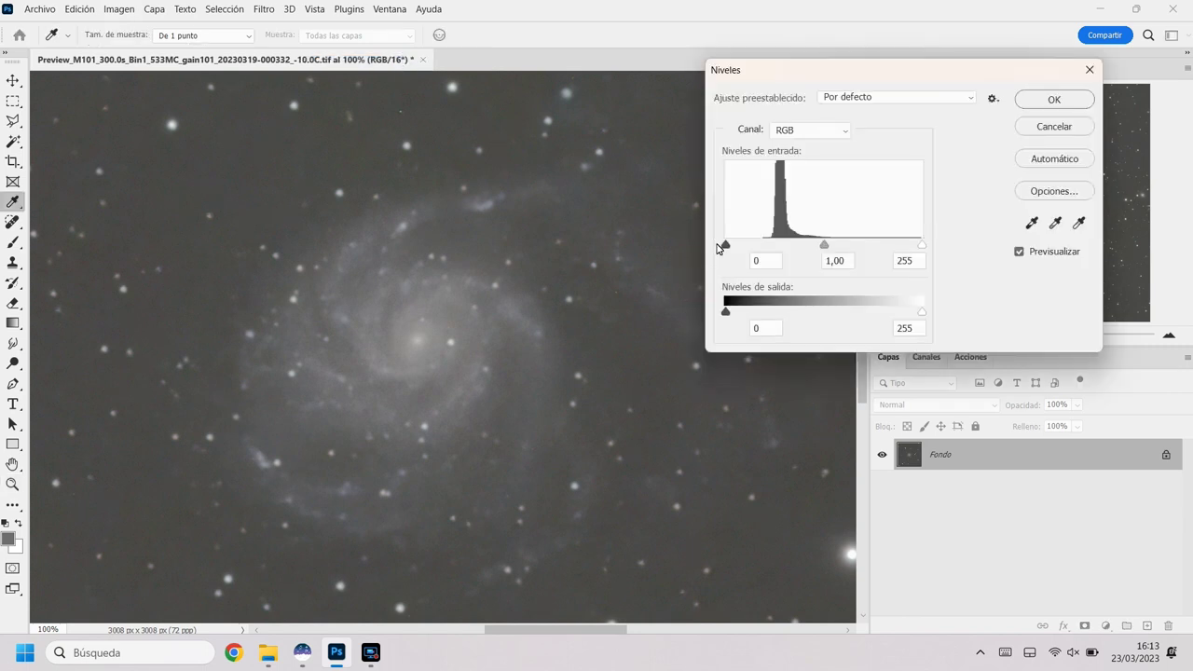
{"action": "left_click_drag", "start_coordinate": [726, 247], "coordinate": [767, 252]}
{"action": "left_click", "coordinate": [766, 252]}
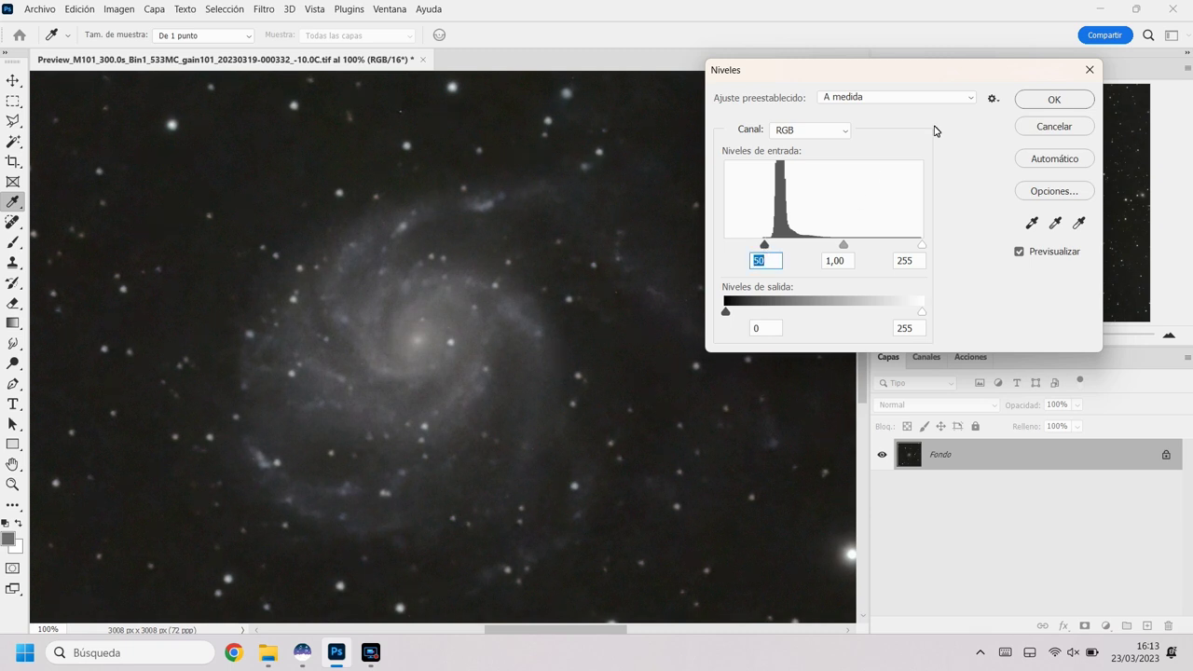
{"action": "left_click", "coordinate": [1040, 100]}
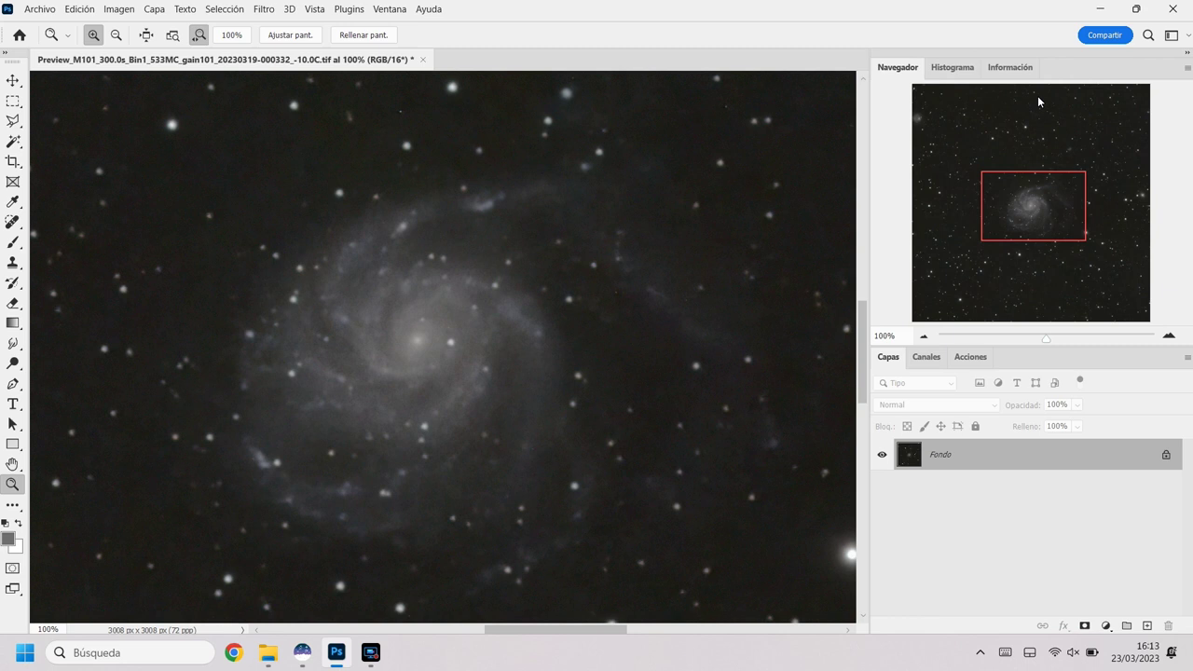
{"action": "left_click", "coordinate": [264, 11]}
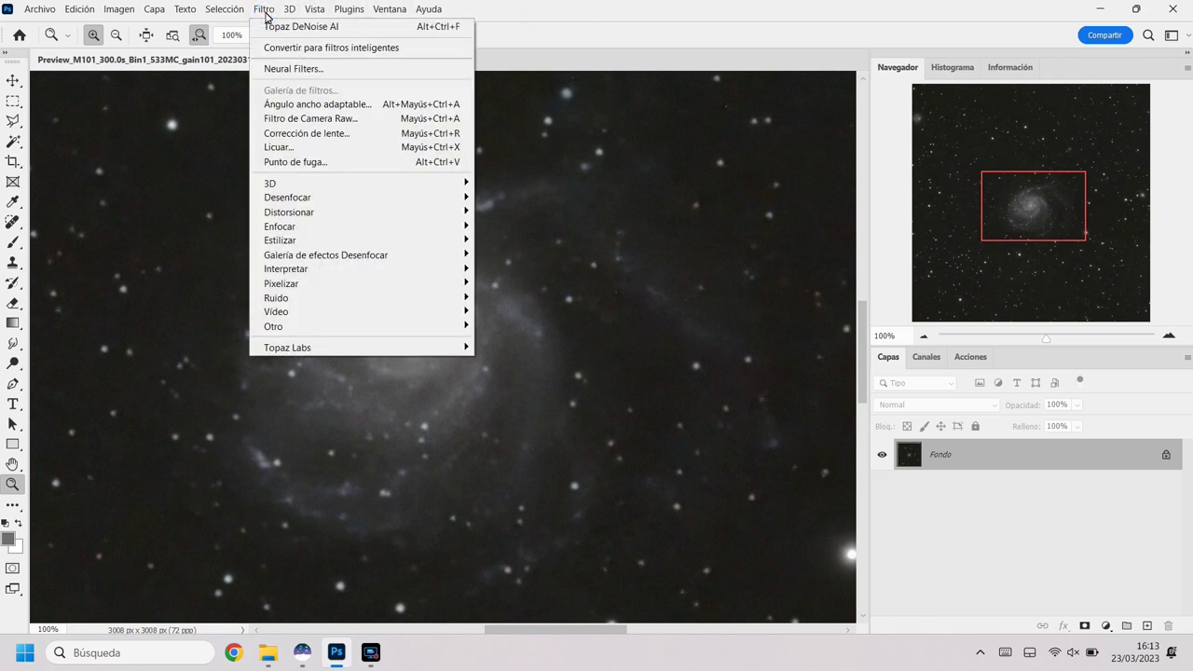
Open the image in the Camera Raw filter, zoom on the galaxy, and show the Básico panel
{"action": "left_click", "coordinate": [344, 120]}
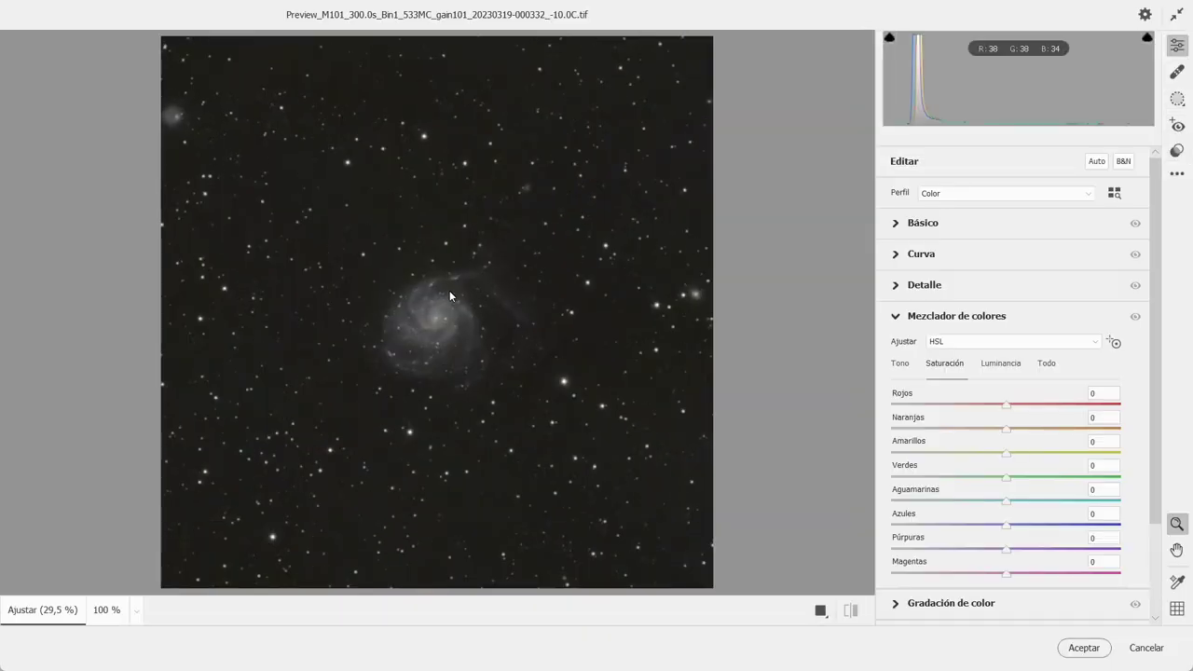
{"action": "left_click", "coordinate": [448, 330]}
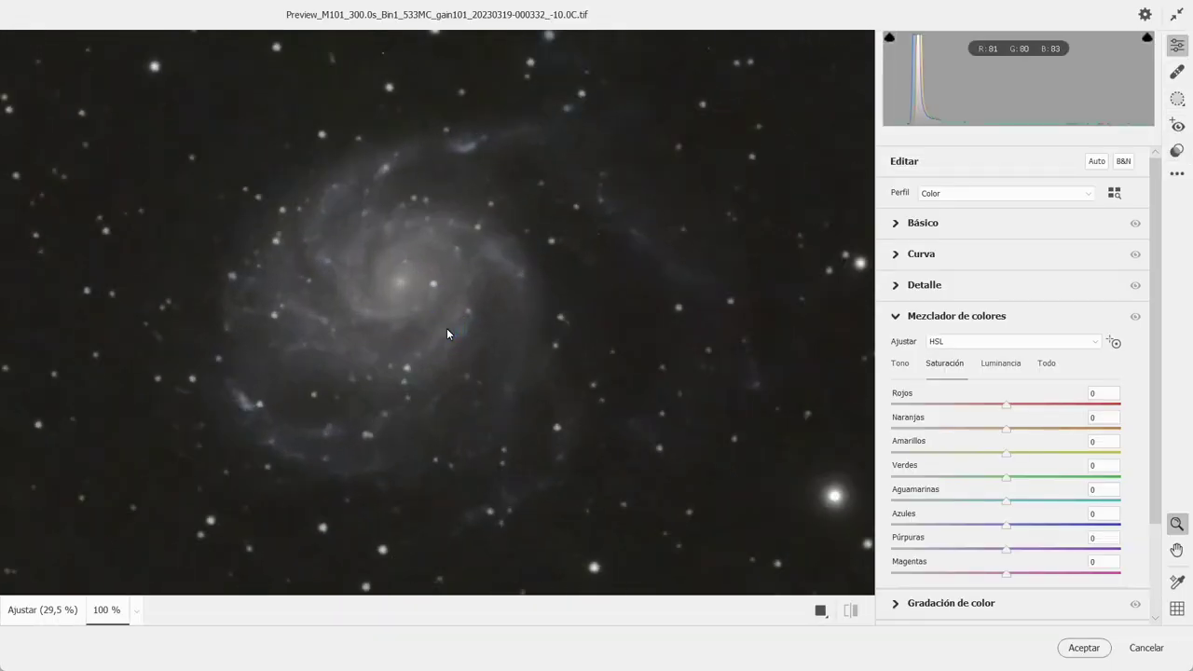
{"action": "left_click_drag", "start_coordinate": [447, 328], "coordinate": [417, 326]}
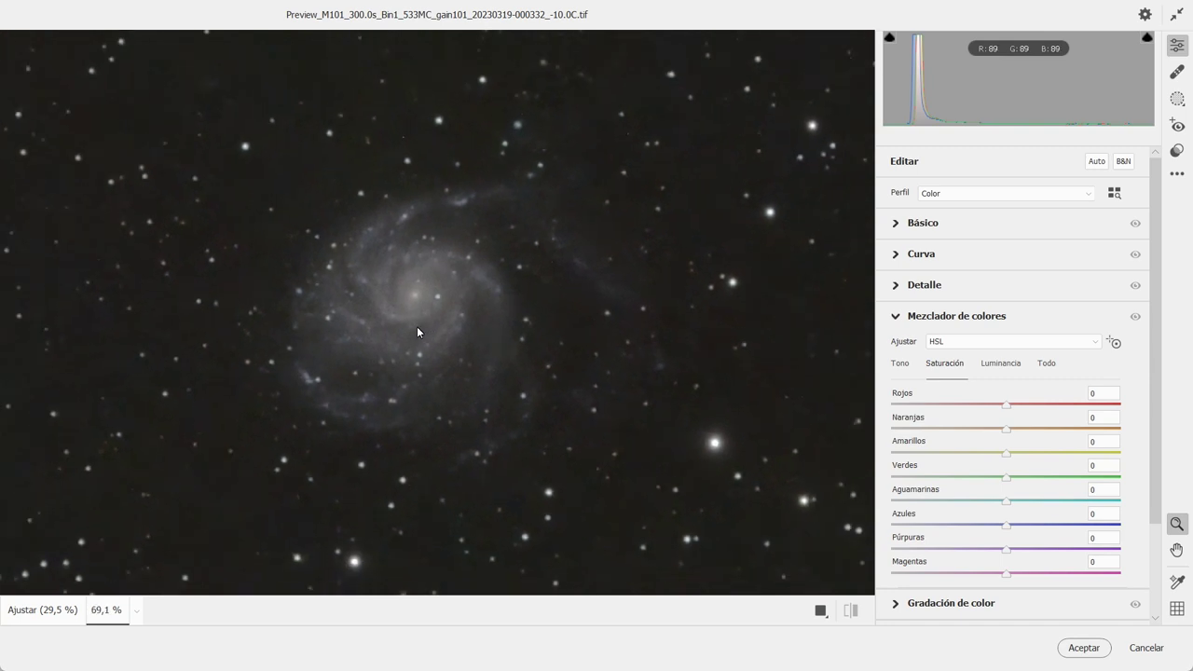
{"action": "left_click", "coordinate": [897, 318]}
{"action": "left_click", "coordinate": [896, 224]}
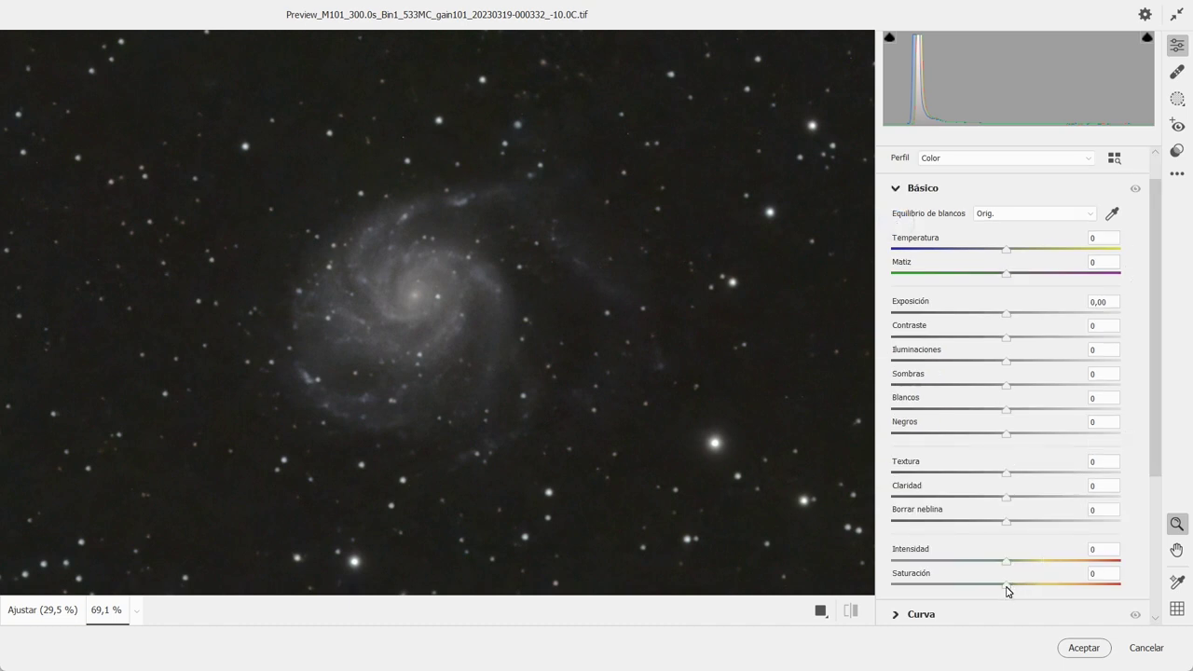
Set Saturación +52, Negros -15, Iluminaciones +4, Blancos -60, Sombras -78, Contraste +27 and apply
{"action": "left_click_drag", "start_coordinate": [1007, 589], "coordinate": [1068, 587]}
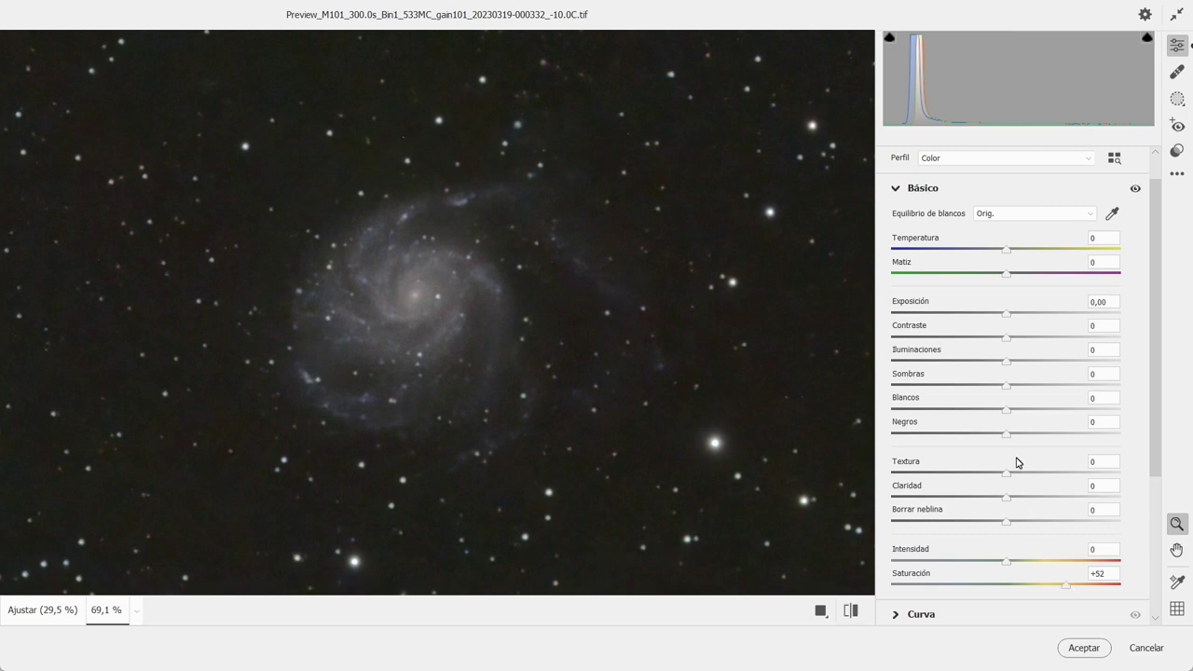
{"action": "left_click_drag", "start_coordinate": [1007, 433], "coordinate": [976, 433]}
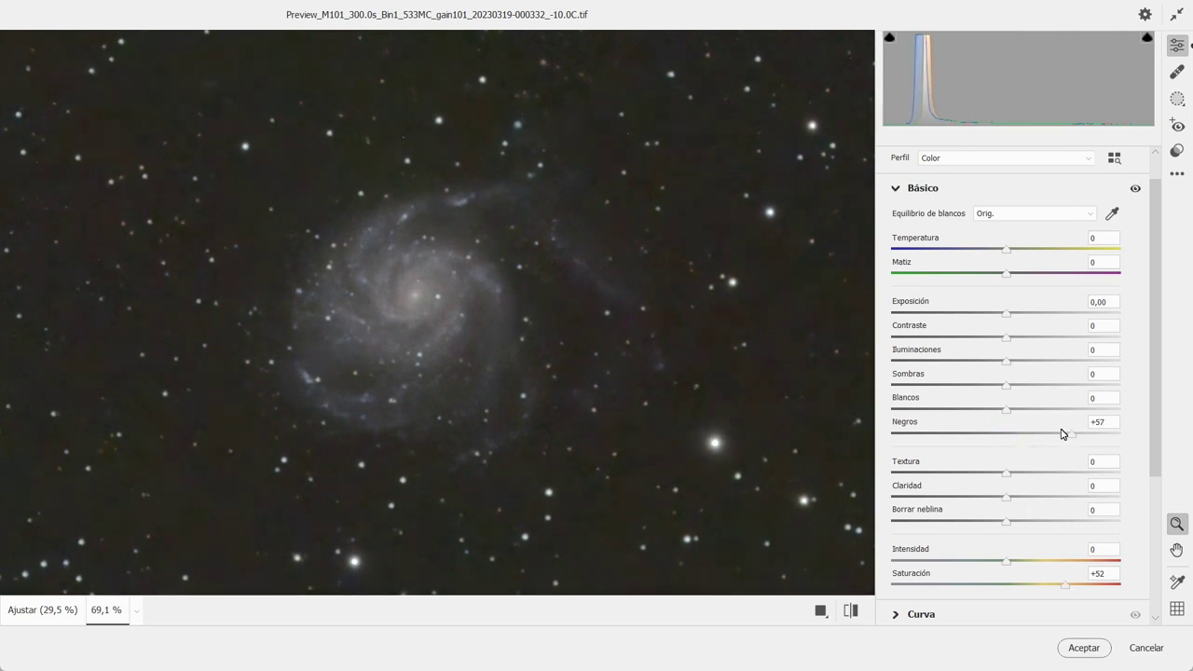
{"action": "left_click_drag", "start_coordinate": [976, 433], "coordinate": [990, 433]}
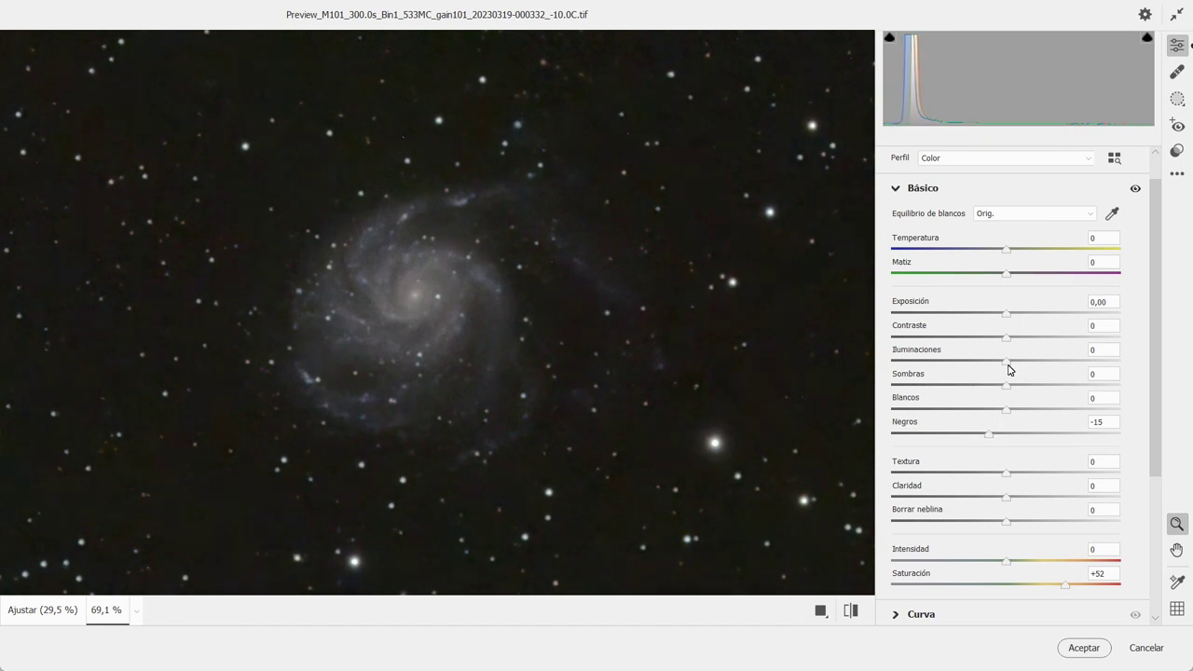
{"action": "left_click_drag", "start_coordinate": [1007, 363], "coordinate": [1015, 360]}
{"action": "mouse_move", "coordinate": [1007, 409]}
{"action": "left_mouse_down"}
{"action": "mouse_move", "coordinate": [925, 413]}
{"action": "mouse_move", "coordinate": [986, 405]}
{"action": "mouse_move", "coordinate": [941, 414]}
{"action": "left_mouse_up"}
{"action": "mouse_move", "coordinate": [1010, 389]}
{"action": "left_mouse_down"}
{"action": "mouse_move", "coordinate": [953, 394]}
{"action": "mouse_move", "coordinate": [1030, 384]}
{"action": "mouse_move", "coordinate": [922, 390]}
{"action": "left_mouse_up"}
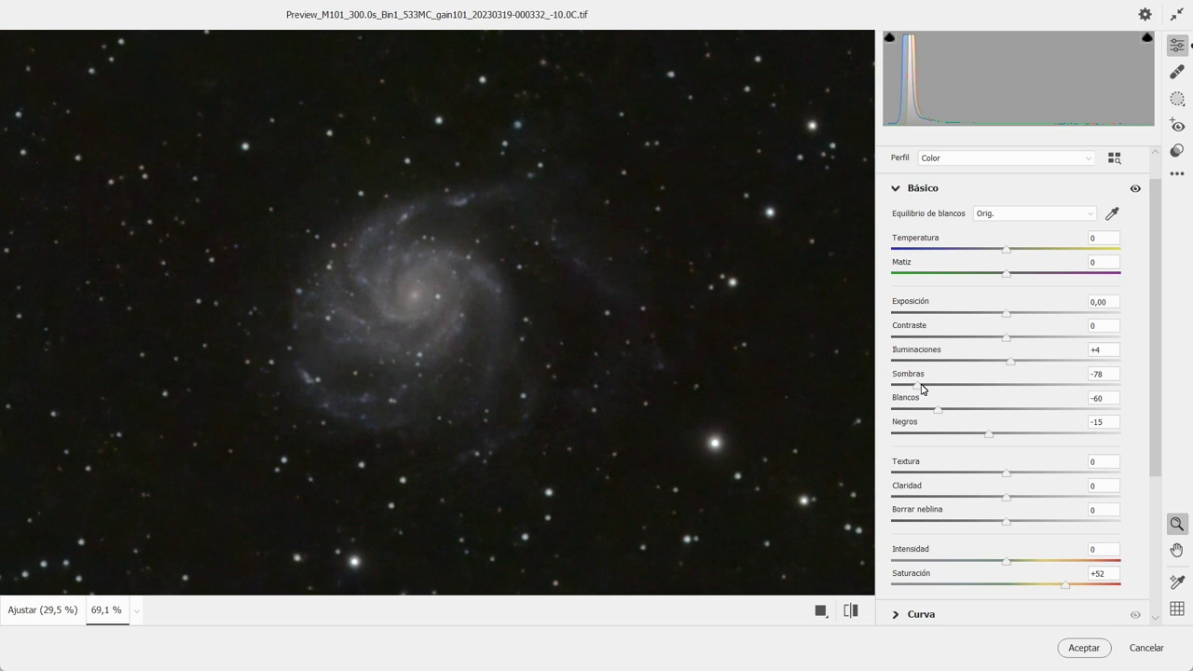
{"action": "left_click_drag", "start_coordinate": [1007, 342], "coordinate": [1040, 343]}
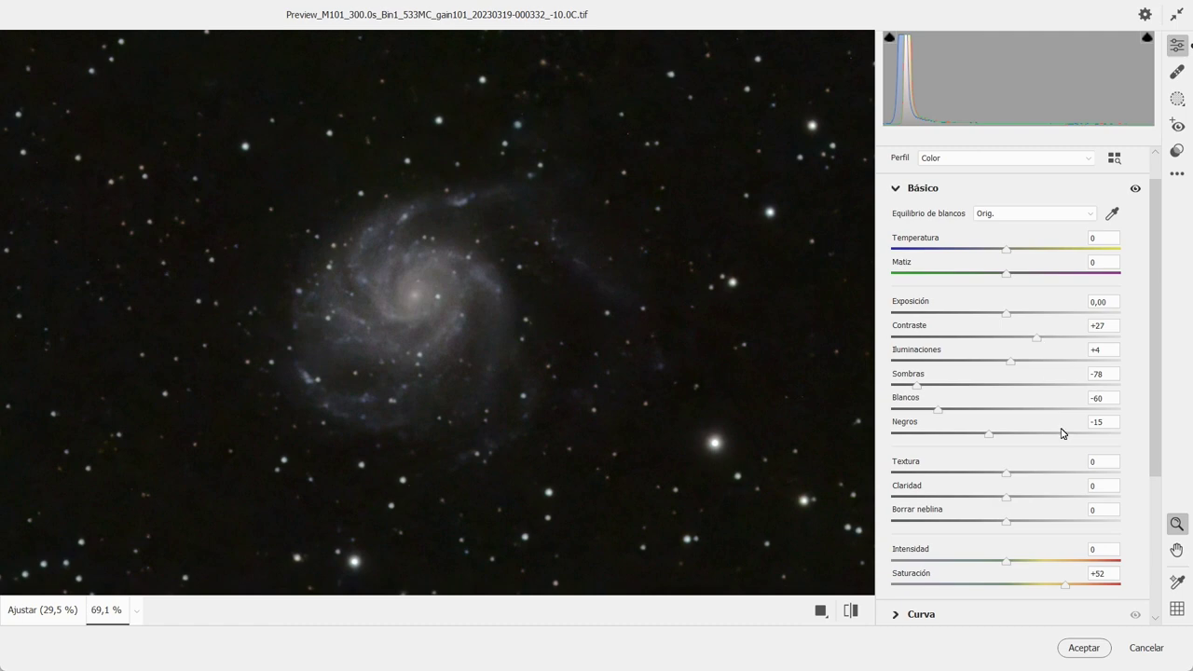
{"action": "left_click", "coordinate": [1084, 647]}
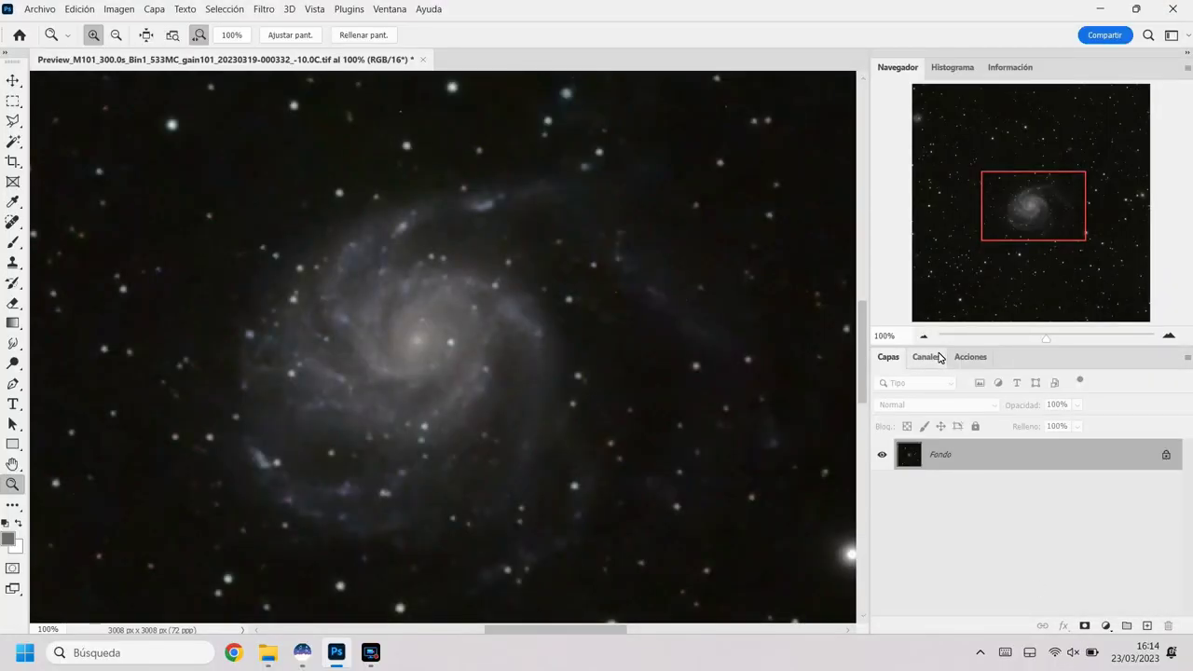
Zoom out to 50% in the Navigator and recentre the view on the galaxy
{"action": "left_click", "coordinate": [926, 339]}
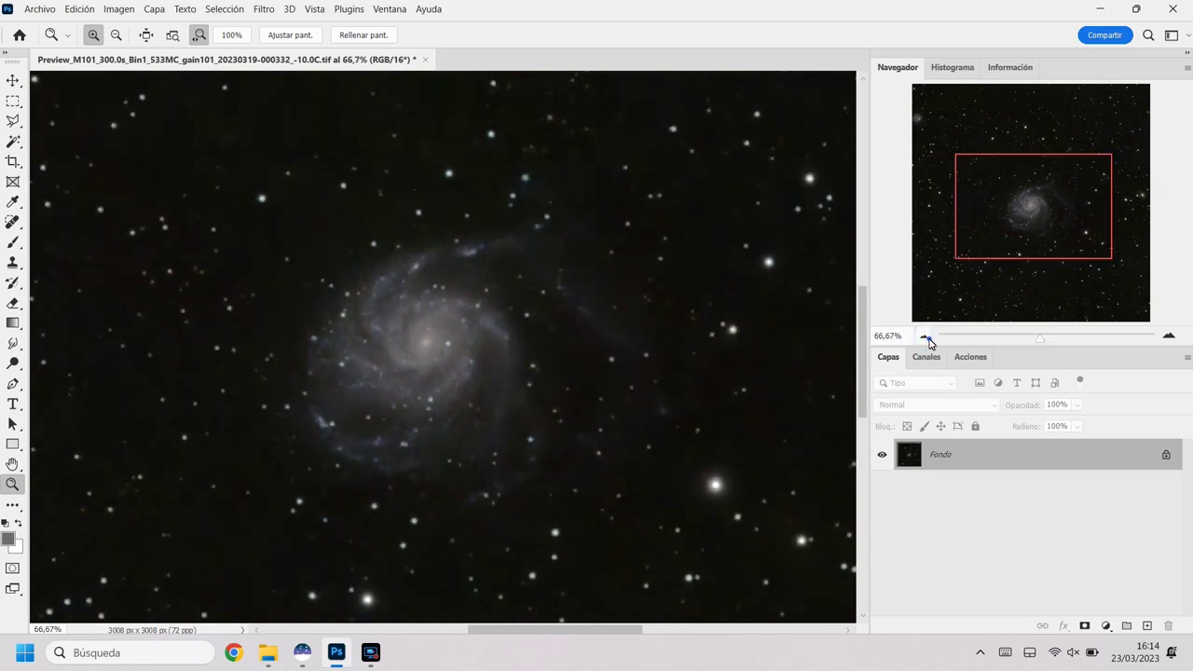
{"action": "left_click", "coordinate": [926, 339]}
{"action": "left_click_drag", "start_coordinate": [993, 198], "coordinate": [1005, 210]}
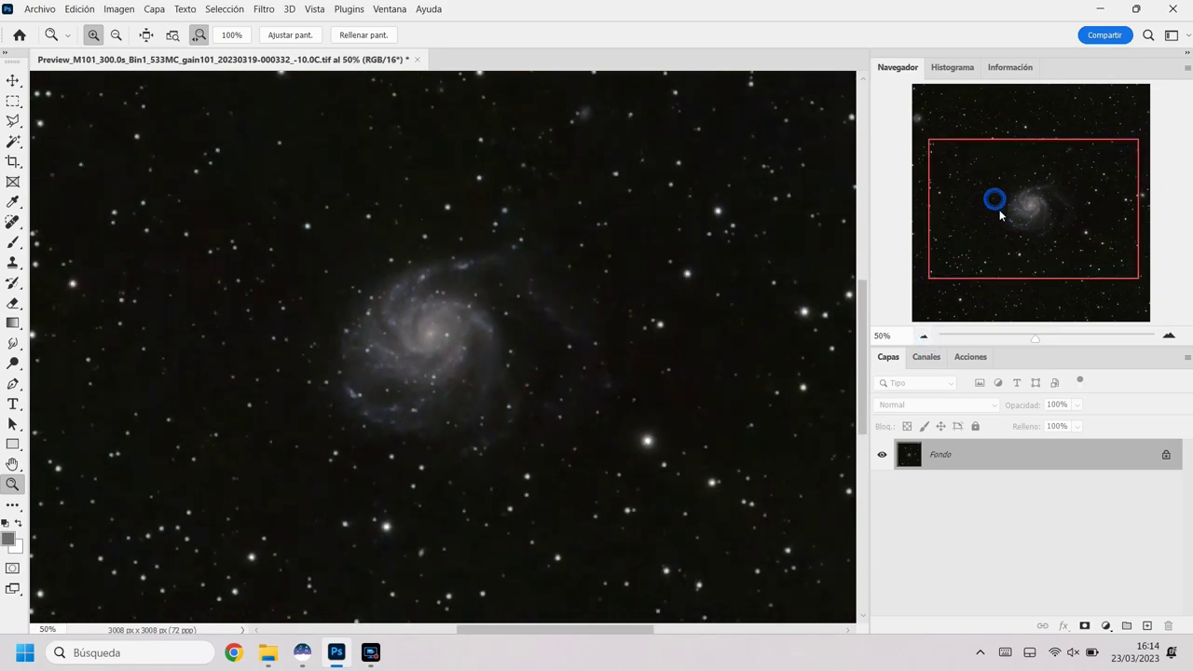